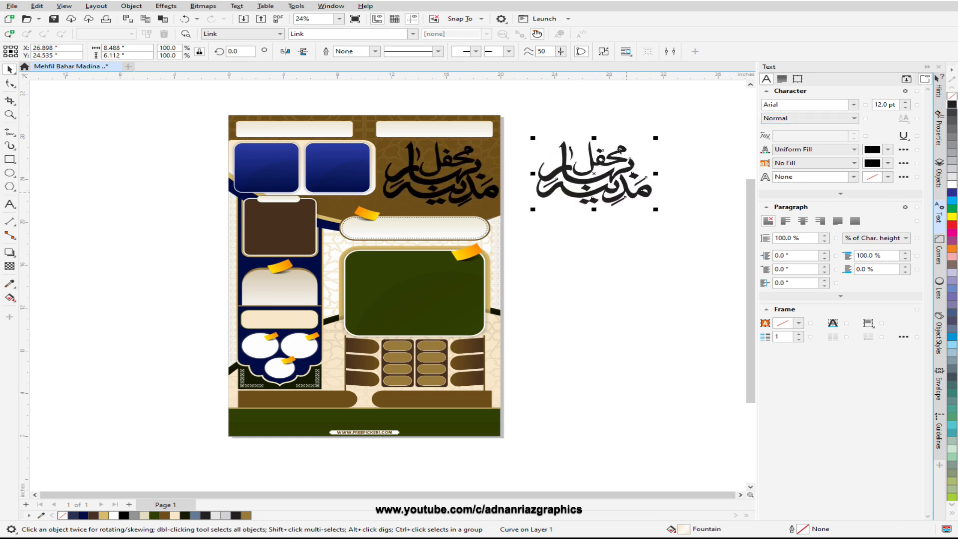
# Step: Move the calligraphy title off the page, below the other calligraphy copy, and fill it light grey
pyautogui.moveTo(441, 174); pyautogui.dragTo(615, 245)
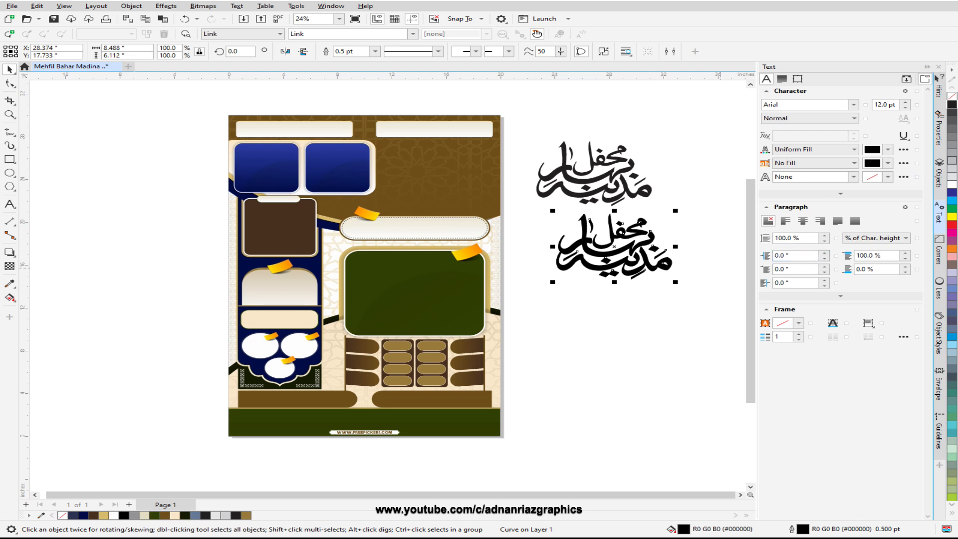
pyautogui.click(952, 164)
pyautogui.click(694, 159)
# Step: Align the two calligraphy copies by their vertical centres, shrink both together, and place them near the page's upper right
pyautogui.click(642, 191)
pyautogui.keyDown('shift'); pyautogui.click(658, 262); pyautogui.keyUp('shift')
pyautogui.press('c')
pyautogui.click(692, 227)
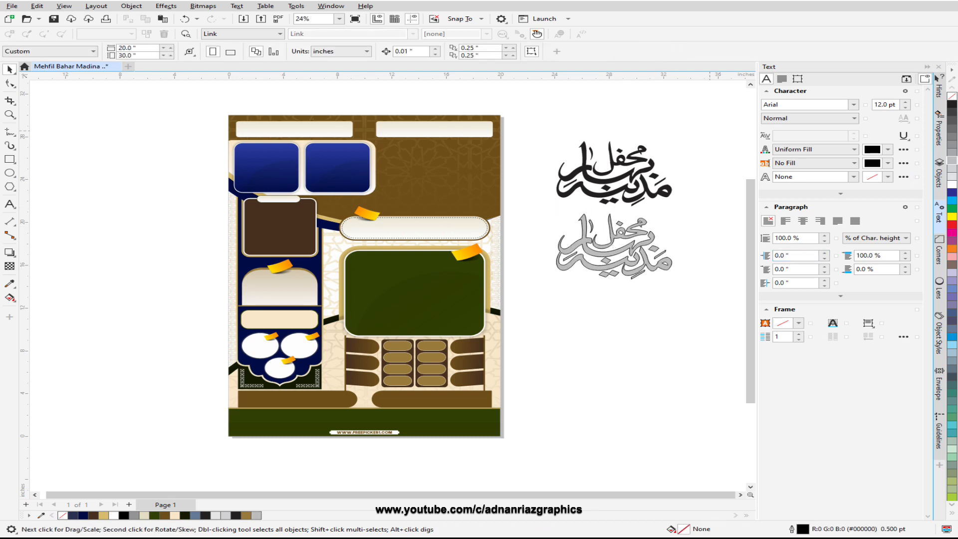
pyautogui.moveTo(675, 138); pyautogui.dragTo(643, 176)
pyautogui.moveTo(613, 207); pyautogui.dragTo(578, 145)
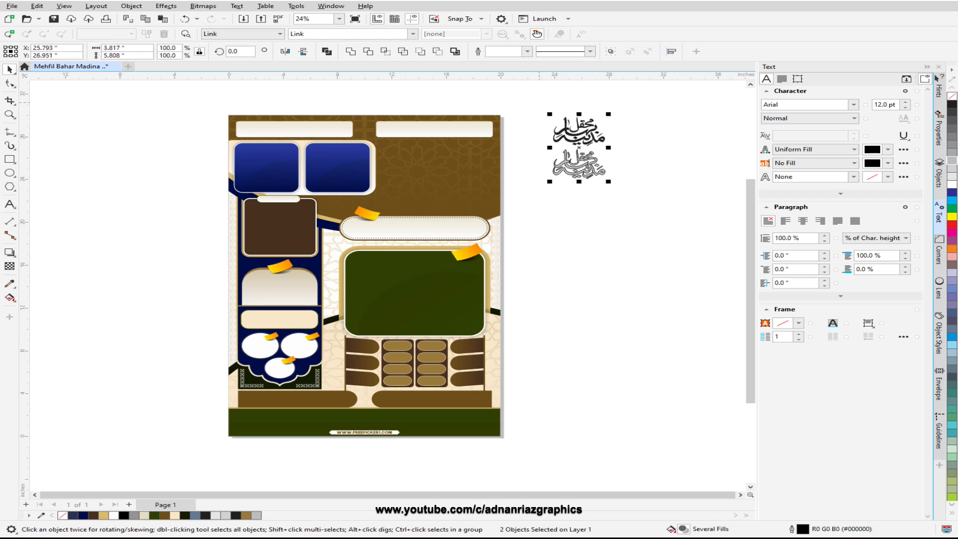
# Step: Move the right cream header bar off the page beside the calligraphy and fill it black
pyautogui.press('F6')
pyautogui.moveTo(581, 200)
pyautogui.mouseDown()
pyautogui.moveTo(697, 215)
pyautogui.moveTo(644, 215)
pyautogui.mouseUp()
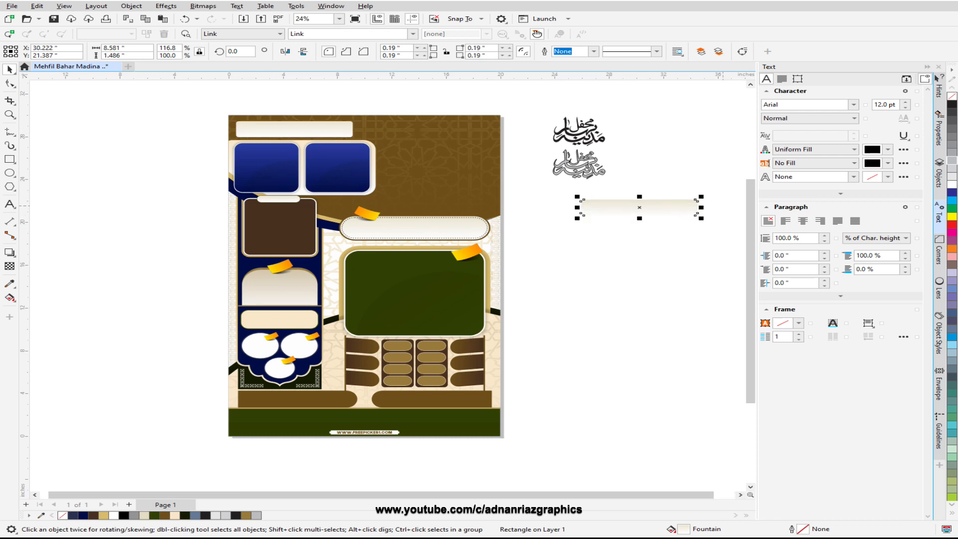
pyautogui.click(952, 105)
pyautogui.moveTo(639, 211); pyautogui.dragTo(666, 130)
# Step: Move the left cream header bar off the page and align it directly below the black bar
pyautogui.moveTo(293, 129); pyautogui.dragTo(669, 150)
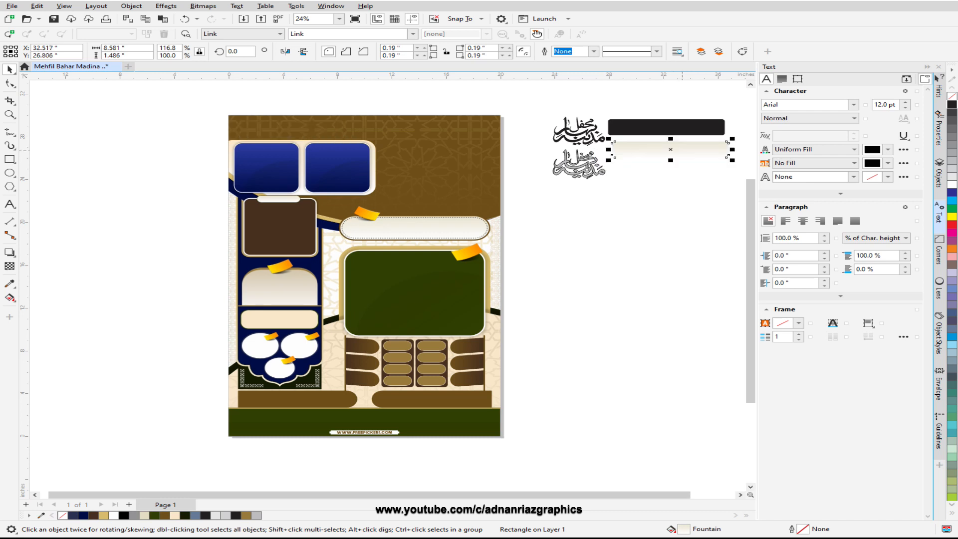
pyautogui.keyDown('shift'); pyautogui.click(669, 129); pyautogui.keyUp('shift')
pyautogui.press('Escape')
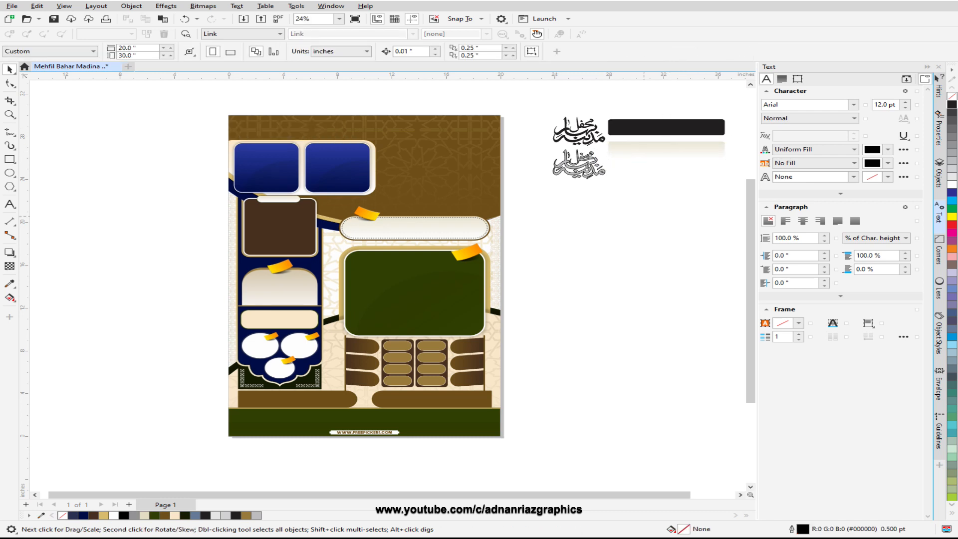
# Step: Move the right blue panel with its curved highlight off the page, giving the panel a light grey fill and black outline
pyautogui.click(341, 176)
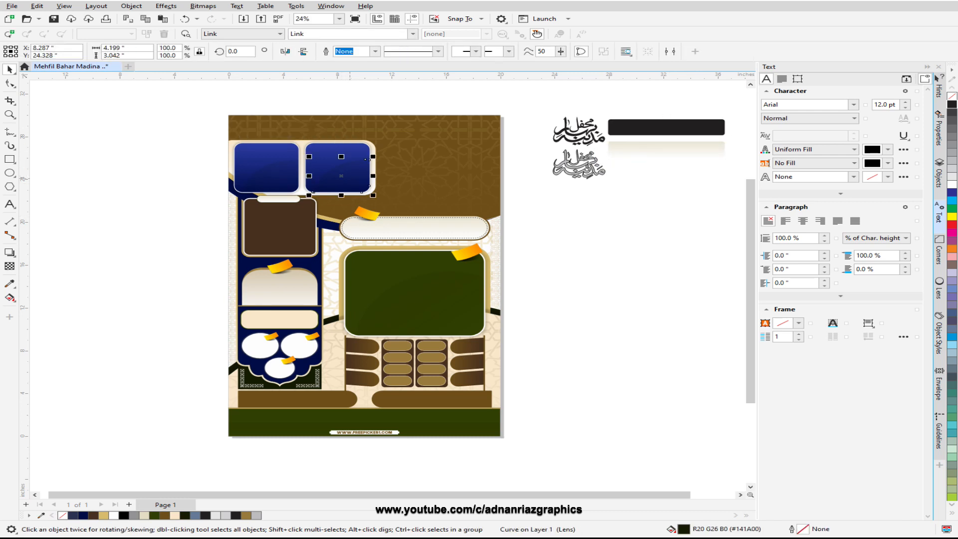
pyautogui.keyDown('shift'); pyautogui.click(336, 147); pyautogui.keyUp('shift')
pyautogui.moveTo(333, 155); pyautogui.dragTo(651, 192)
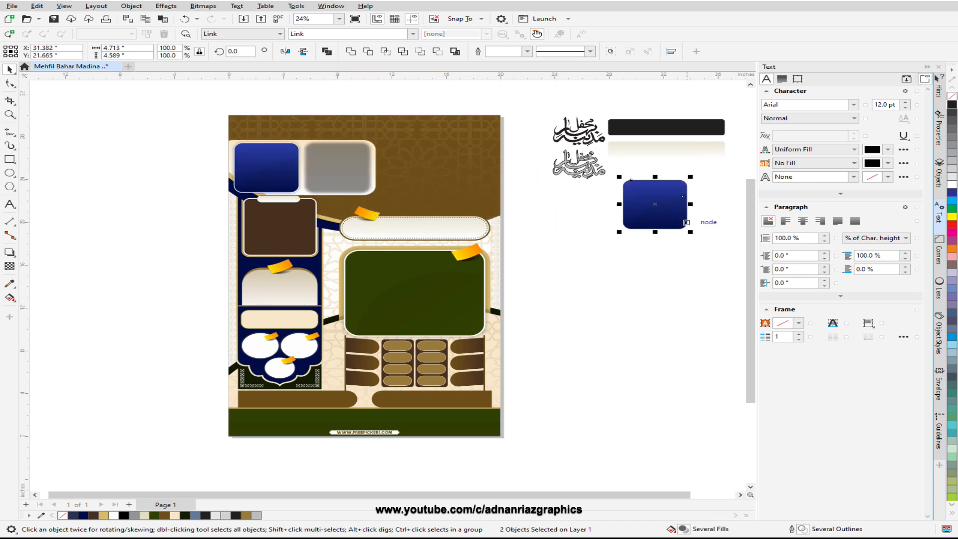
pyautogui.click(686, 222)
pyautogui.rightClick(952, 104)
pyautogui.click(951, 172)
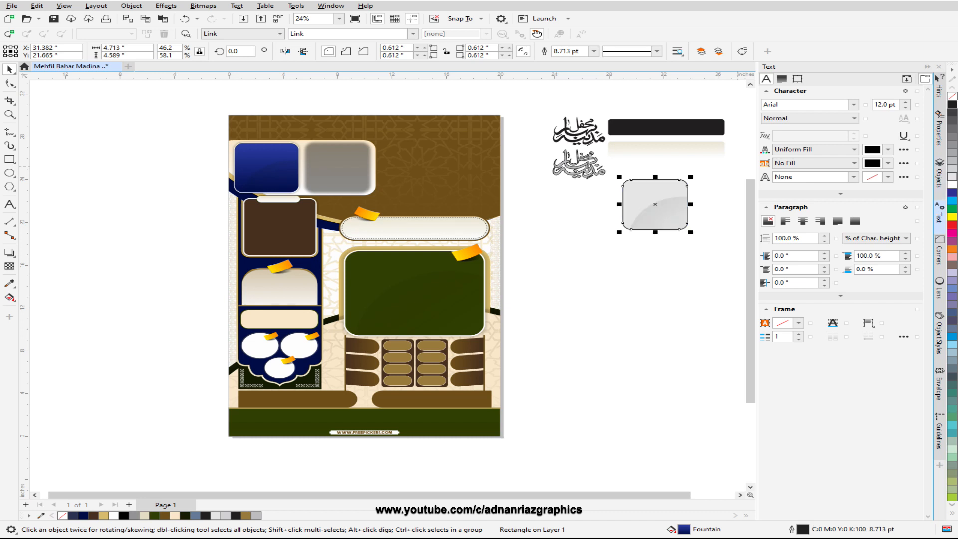
# Step: Remove the transparency from the curved highlight on the grey panel
pyautogui.click(680, 203)
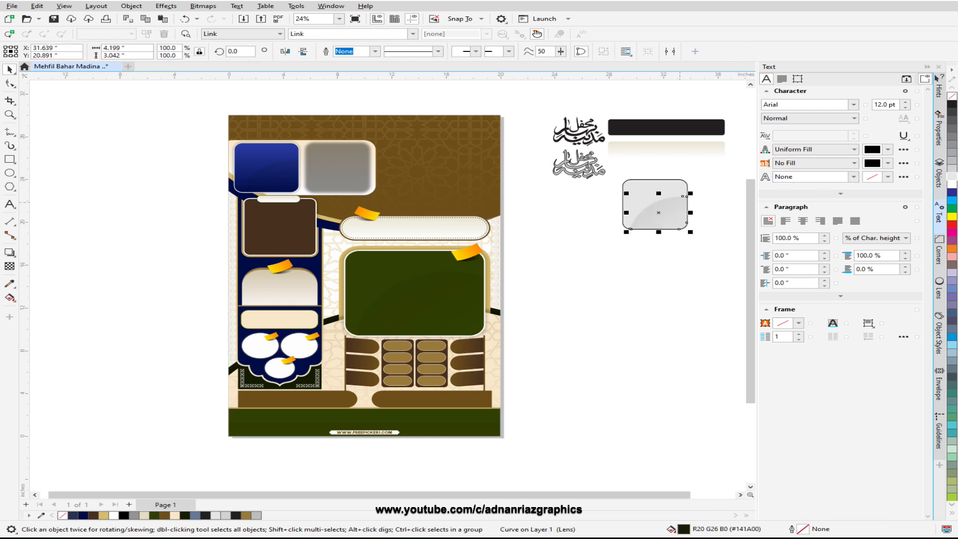
pyautogui.click(10, 266)
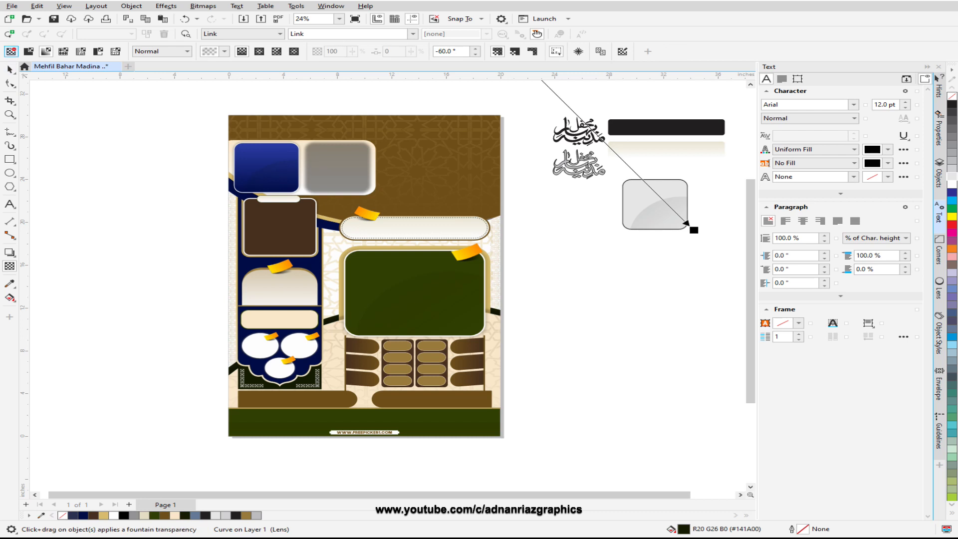
pyautogui.click(11, 52)
pyautogui.click(10, 69)
pyautogui.press('Escape')
# Step: Move the grey panel's shadow off the page beside it, and fill the cream header bar red
pyautogui.moveTo(338, 168); pyautogui.dragTo(702, 238)
pyautogui.click(689, 283)
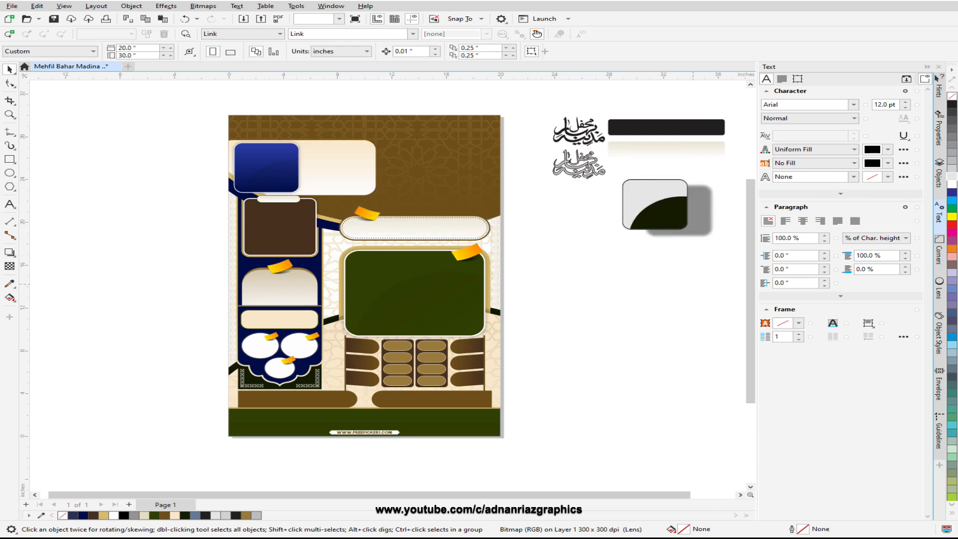
pyautogui.click(705, 149)
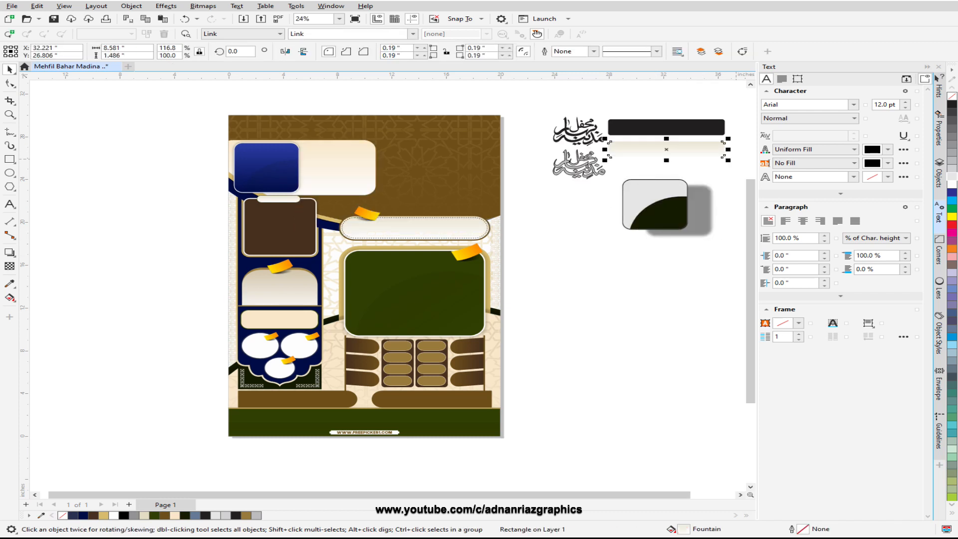
pyautogui.click(951, 224)
# Step: Move the remaining blue panel and its curved highlight off the page, below the grey panel
pyautogui.moveTo(667, 210); pyautogui.dragTo(691, 244)
pyautogui.click(609, 249)
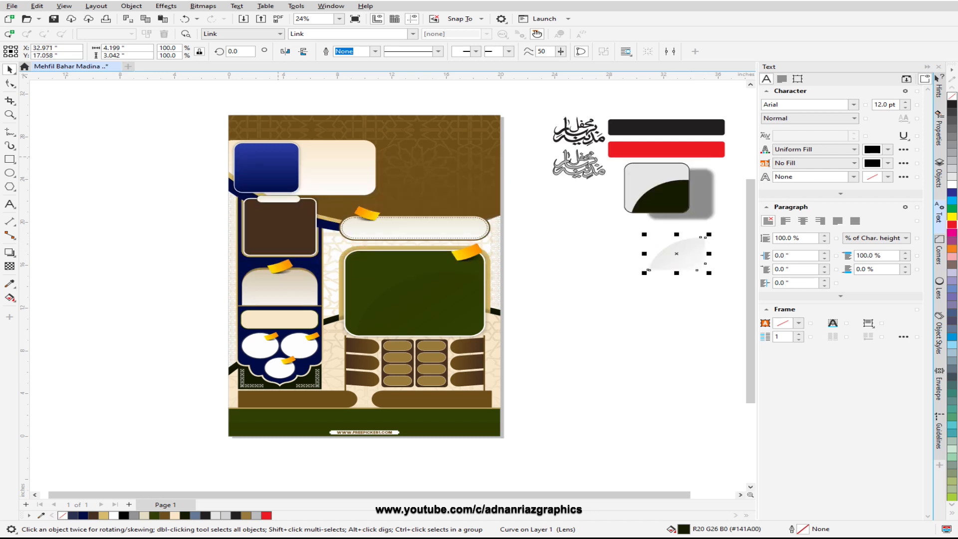
pyautogui.click(278, 152)
pyautogui.moveTo(278, 153); pyautogui.dragTo(684, 231)
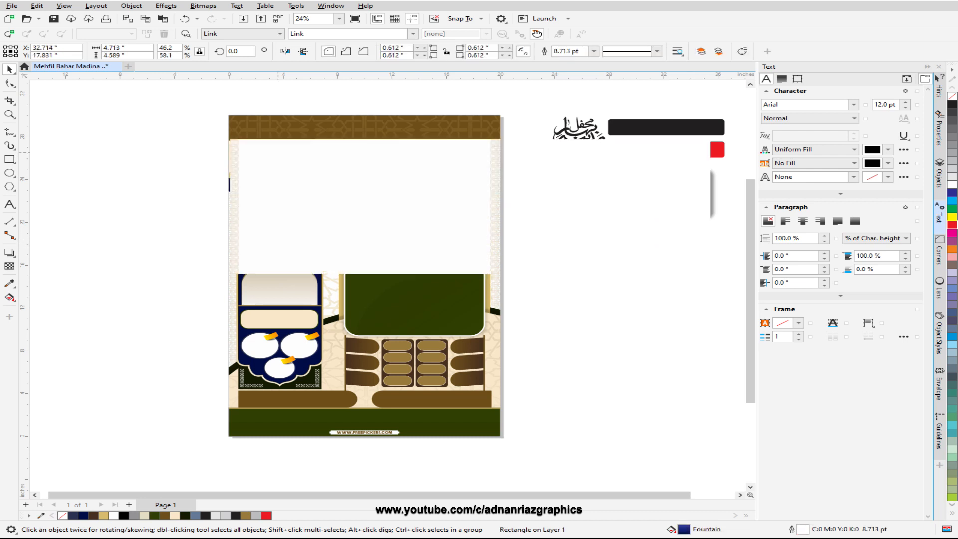
pyautogui.click(276, 162)
pyautogui.moveTo(277, 162); pyautogui.dragTo(684, 261)
pyautogui.click(583, 303)
# Step: Move the cream gradient backing shape off the page to the upper left
pyautogui.click(347, 177)
pyautogui.moveTo(347, 177); pyautogui.dragTo(157, 159)
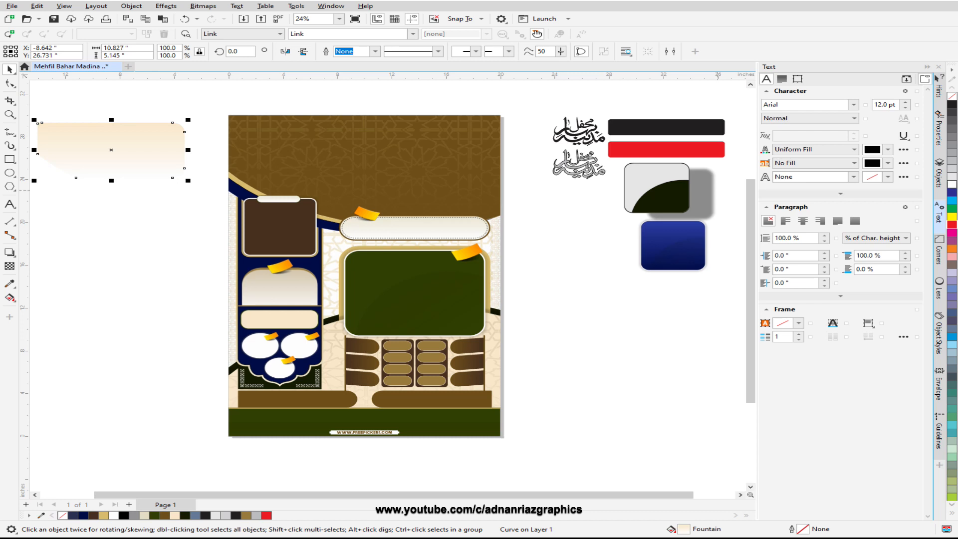
# Step: Try a red-to-magenta fountain fill on the cream backing shape
pyautogui.press('g')
pyautogui.moveTo(118, 123); pyautogui.dragTo(265, 139)
pyautogui.click(951, 225)
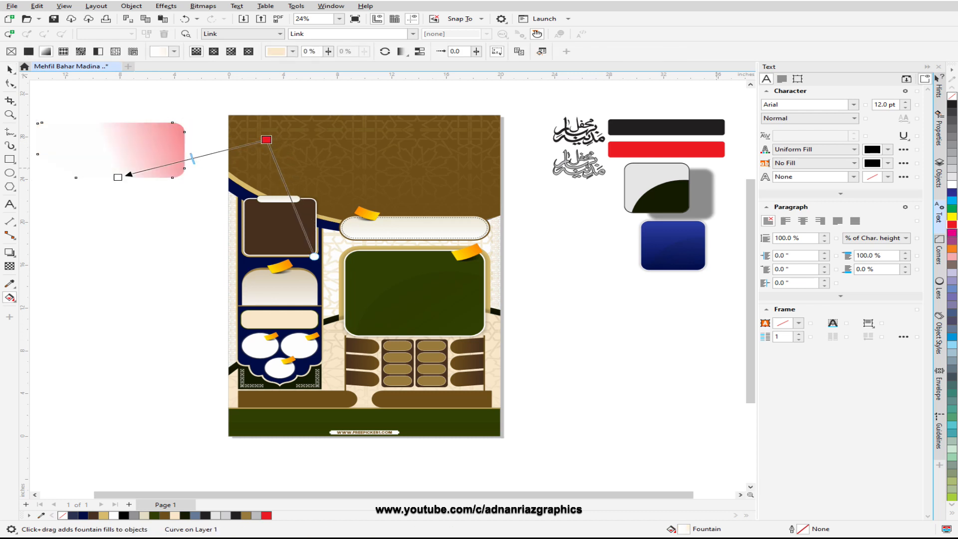
pyautogui.moveTo(129, 175); pyautogui.dragTo(128, 175)
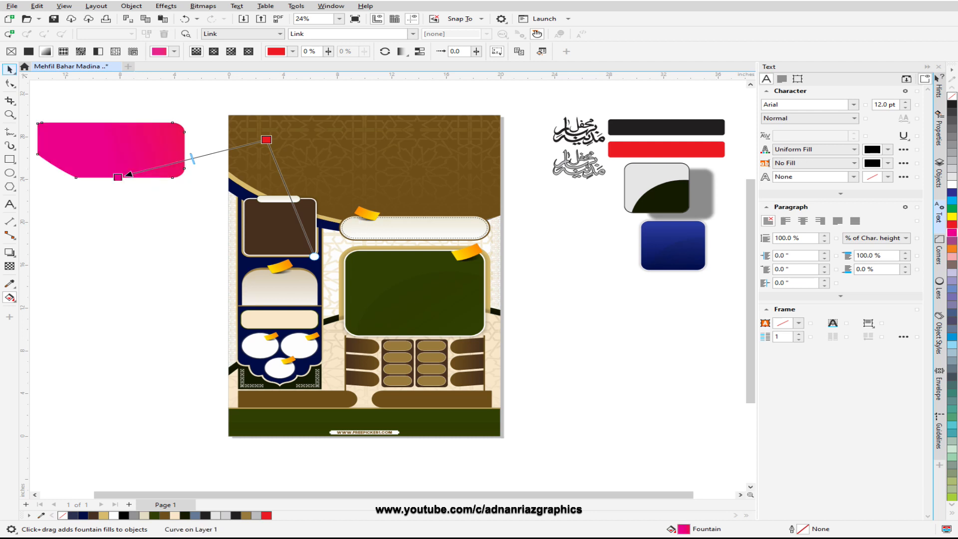
# Step: Fill the backing shape left of the page with solid blue
pyautogui.click(9, 70)
pyautogui.click(952, 192)
pyautogui.click(549, 204)
# Step: Move the brown patterned header shape off the page, below the blue panel on the right
pyautogui.click(403, 196)
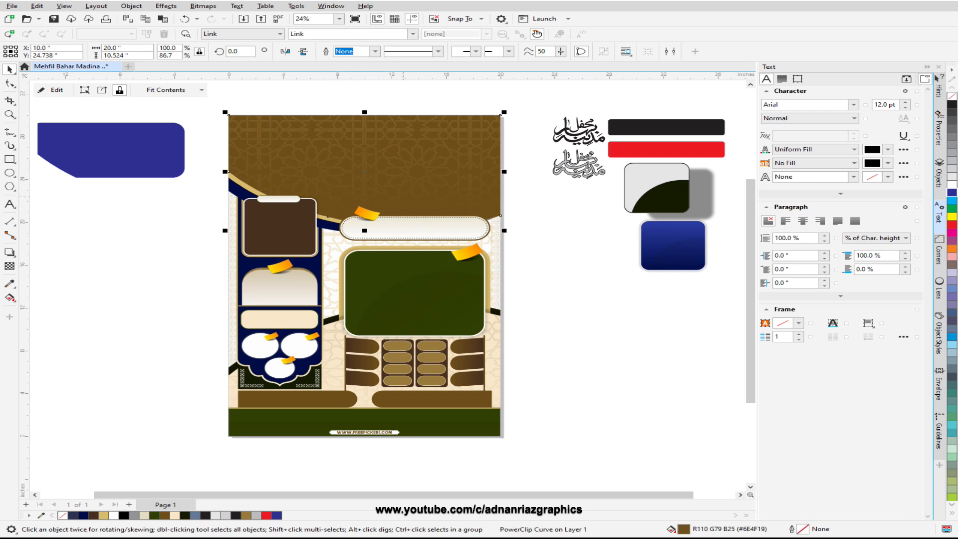
pyautogui.moveTo(403, 196); pyautogui.dragTo(697, 357)
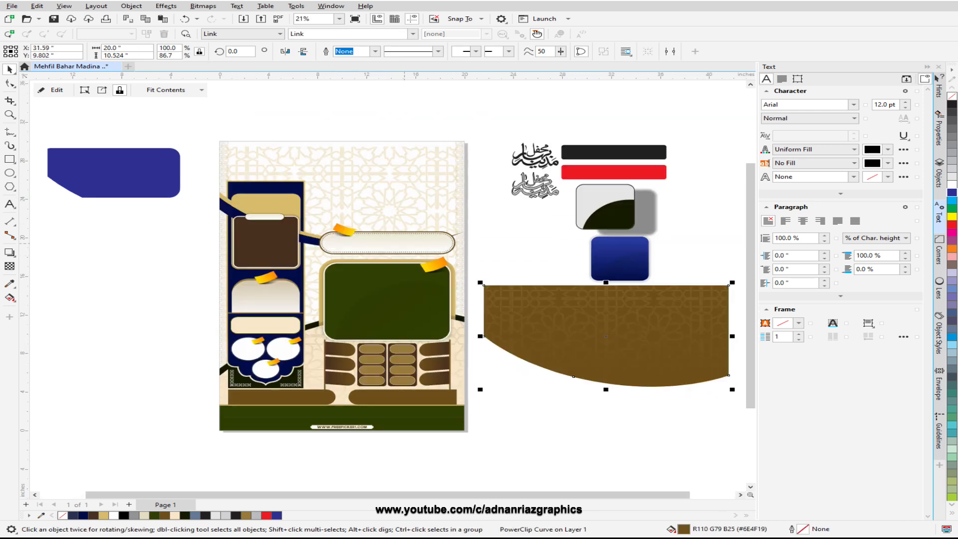
# Step: Try extracting the pattern from the brown PowerClip shape and moving it, and undo both changes
pyautogui.click(103, 90)
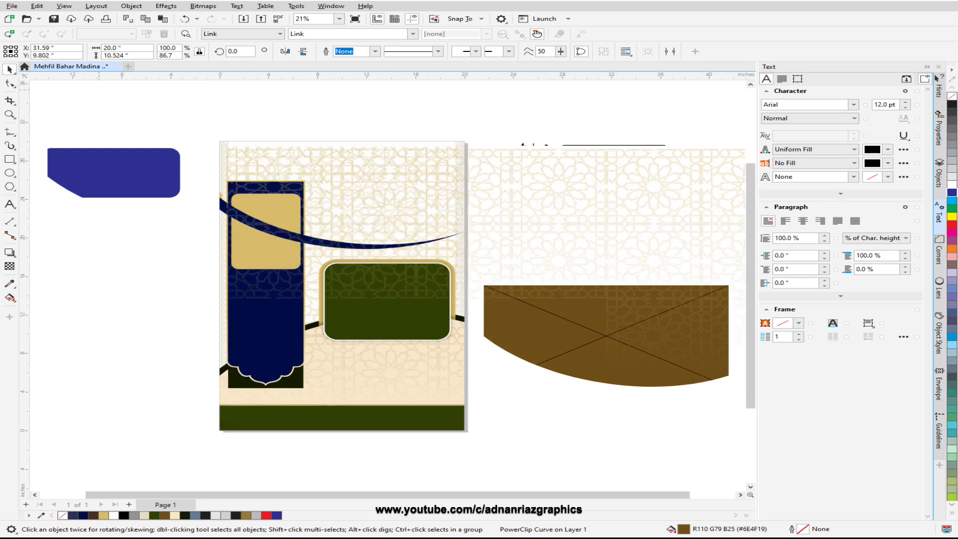
pyautogui.moveTo(685, 246); pyautogui.dragTo(567, 170)
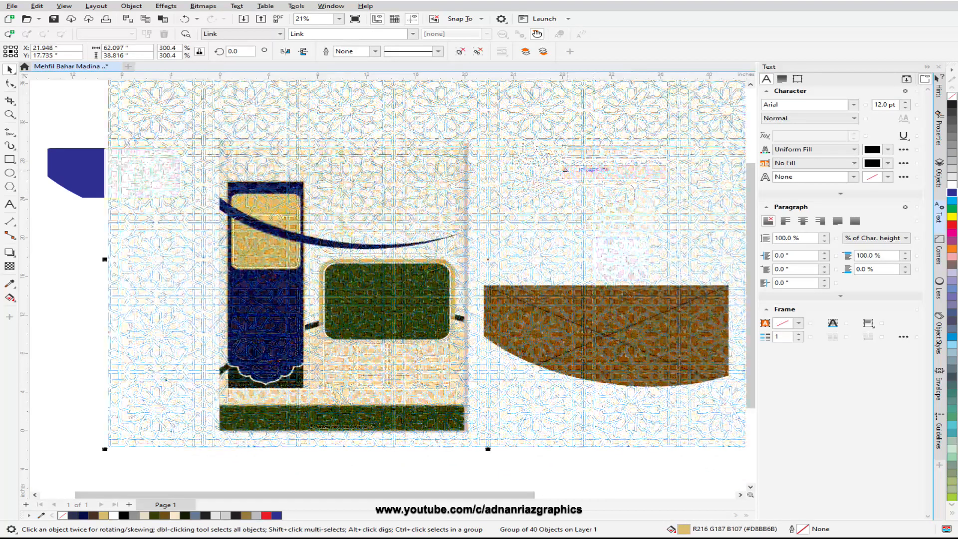
pyautogui.hotkey('ctrl', 'z')
pyautogui.hotkey('ctrl', 'z')
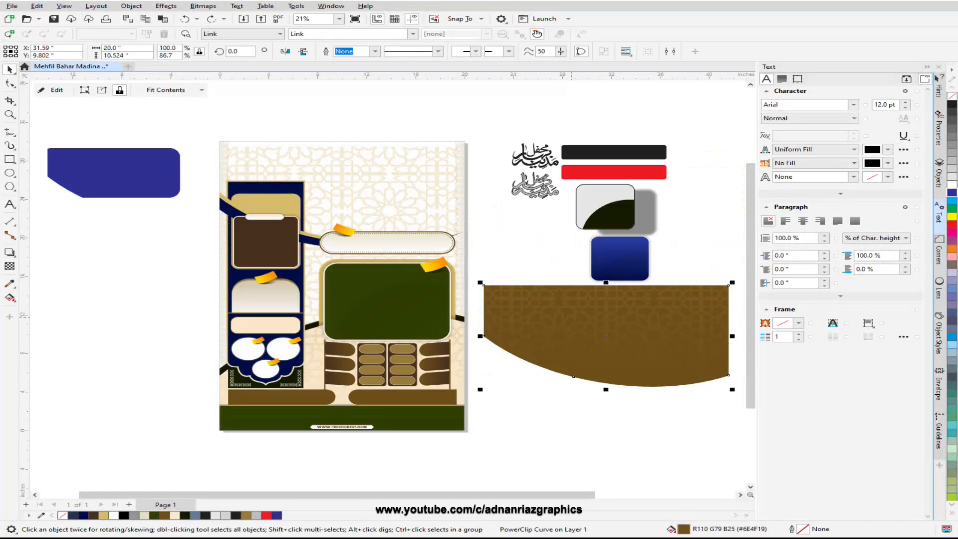
# Step: Move the cream patterned background pieces off the page to the left
pyautogui.moveTo(399, 187); pyautogui.dragTo(144, 221)
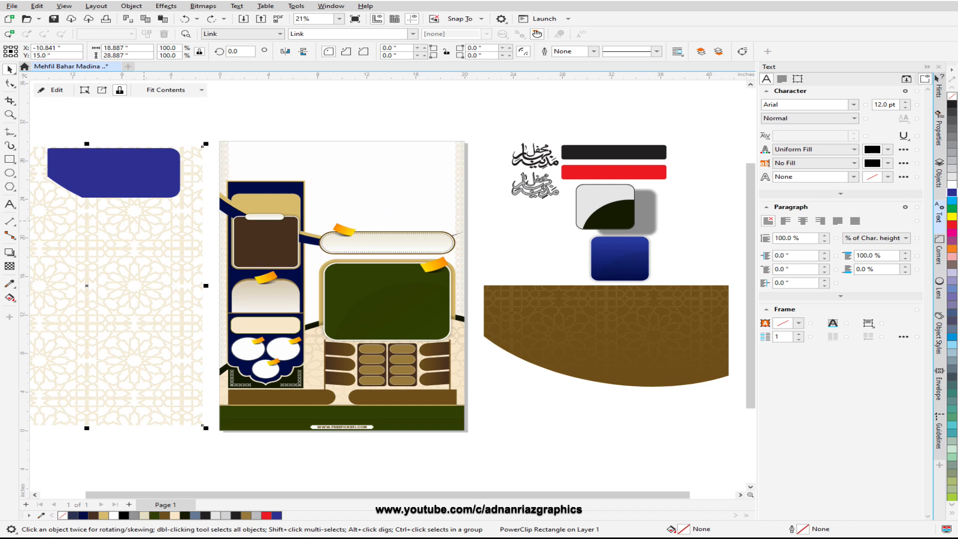
pyautogui.scroll(-1, 748, 291)
pyautogui.moveTo(207, 275); pyautogui.dragTo(136, 273)
pyautogui.moveTo(273, 173); pyautogui.dragTo(55, 187)
# Step: Move the navy scalloped column and the gold gradient column off the page to the left
pyautogui.moveTo(344, 197); pyautogui.dragTo(225, 229)
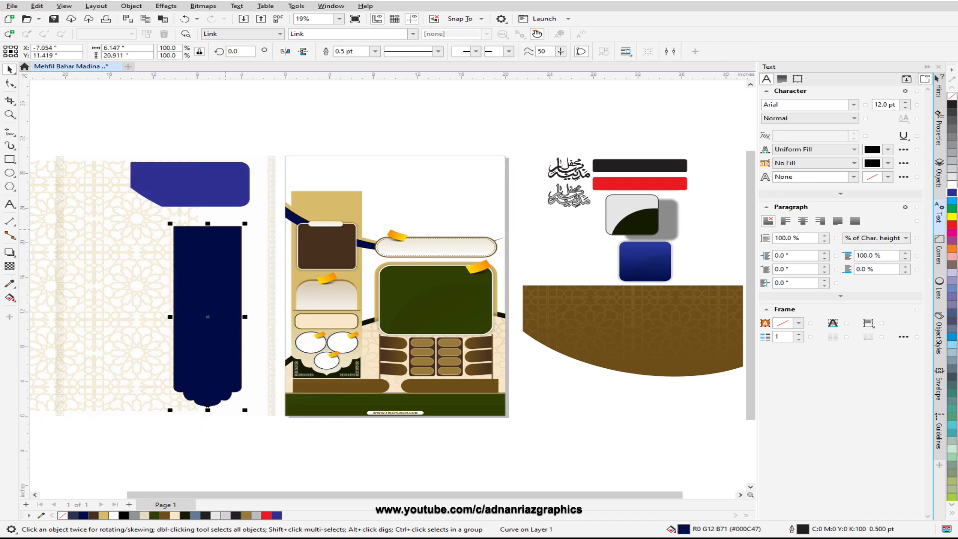
pyautogui.moveTo(340, 201); pyautogui.dragTo(146, 240)
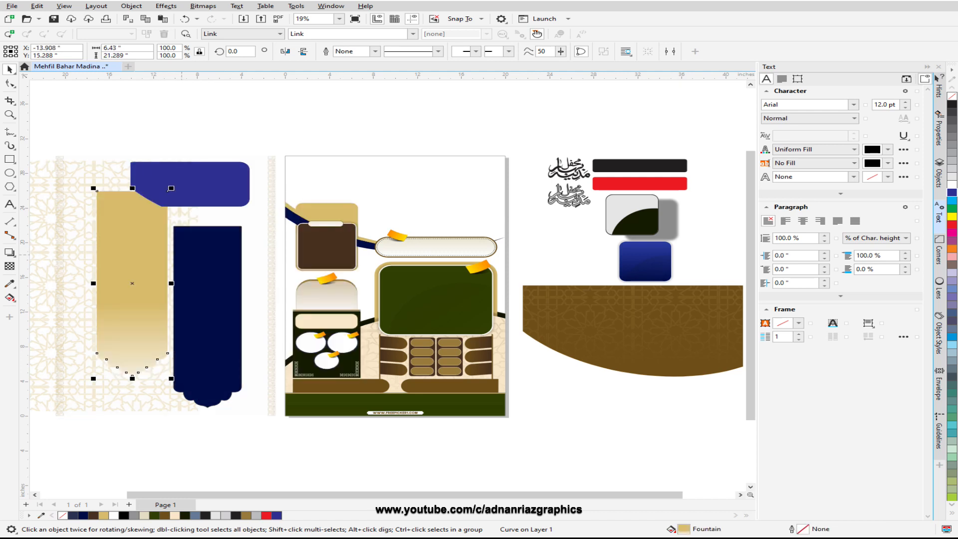
# Step: Move the gold rounded panel, small white pill, brown panel and its shadow off the page to the upper left
pyautogui.moveTo(297, 266); pyautogui.dragTo(224, 180)
pyautogui.moveTo(312, 221); pyautogui.dragTo(413, 163)
pyautogui.hotkey('ctrl', 'z')
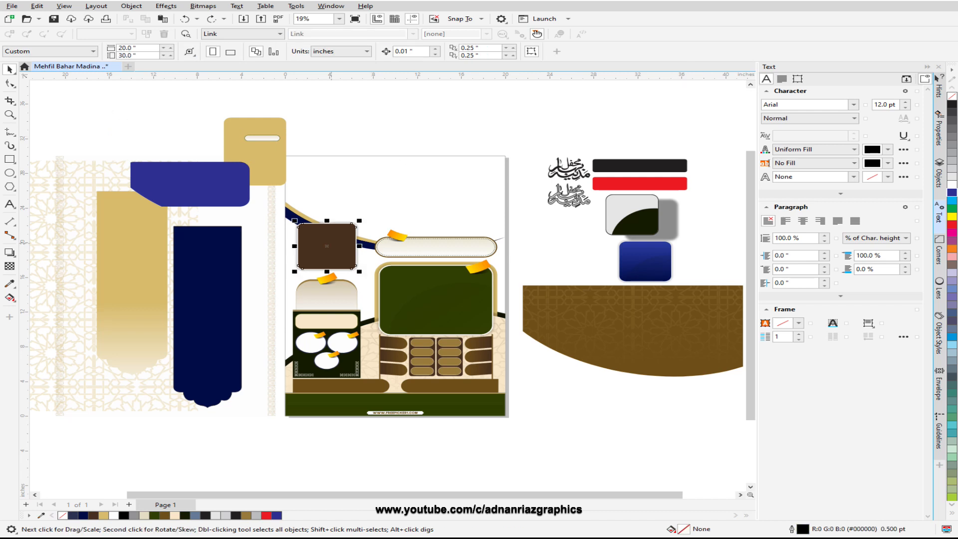
pyautogui.moveTo(299, 268); pyautogui.dragTo(227, 169)
pyautogui.moveTo(319, 247); pyautogui.dragTo(226, 160)
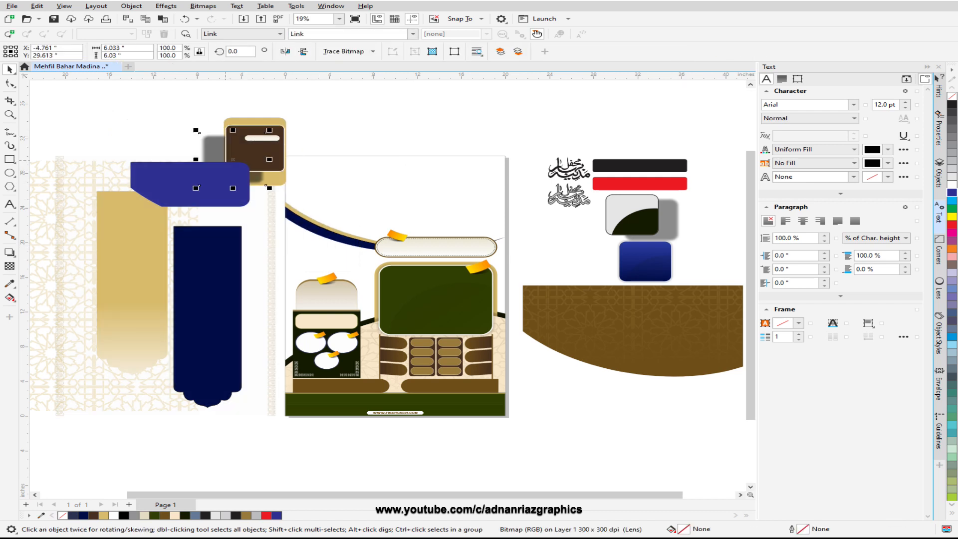
# Step: Enlarge the orange ribbon from the arched cream panel and place it above the page
pyautogui.click(327, 278)
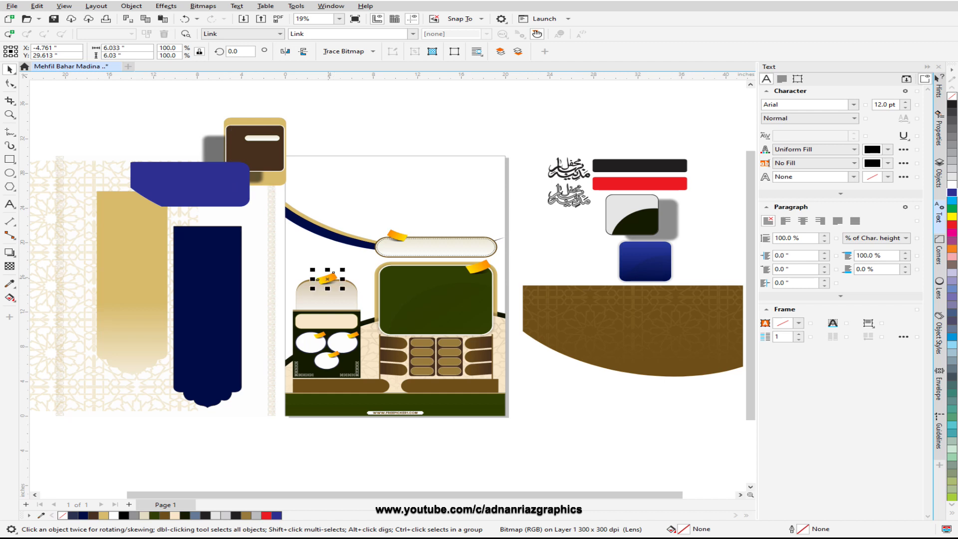
pyautogui.moveTo(344, 290); pyautogui.dragTo(405, 327)
pyautogui.moveTo(334, 299); pyautogui.dragTo(366, 128)
pyautogui.click(495, 123)
pyautogui.press('F4')
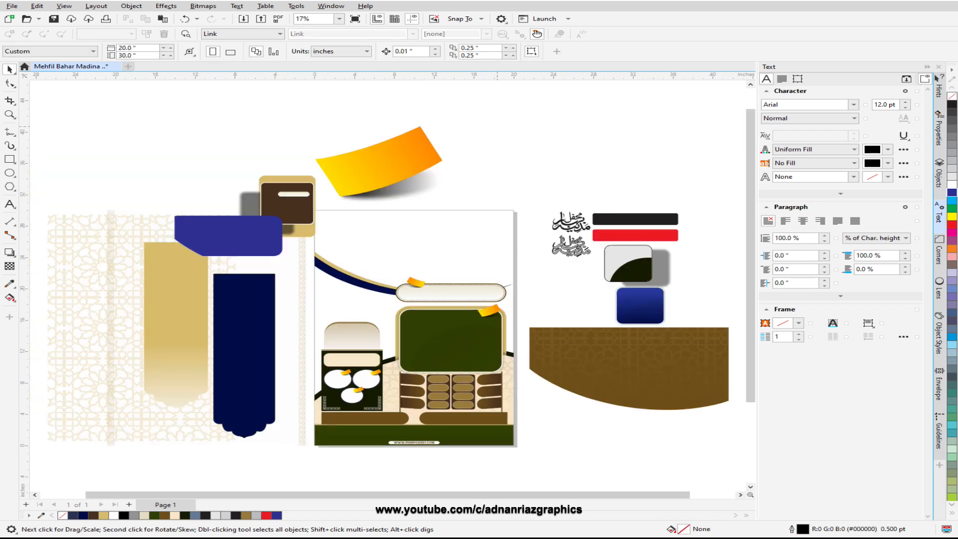
# Step: Move the cream pill-shaped bar above the page and enlarge it
pyautogui.moveTo(450, 292); pyautogui.dragTo(510, 155)
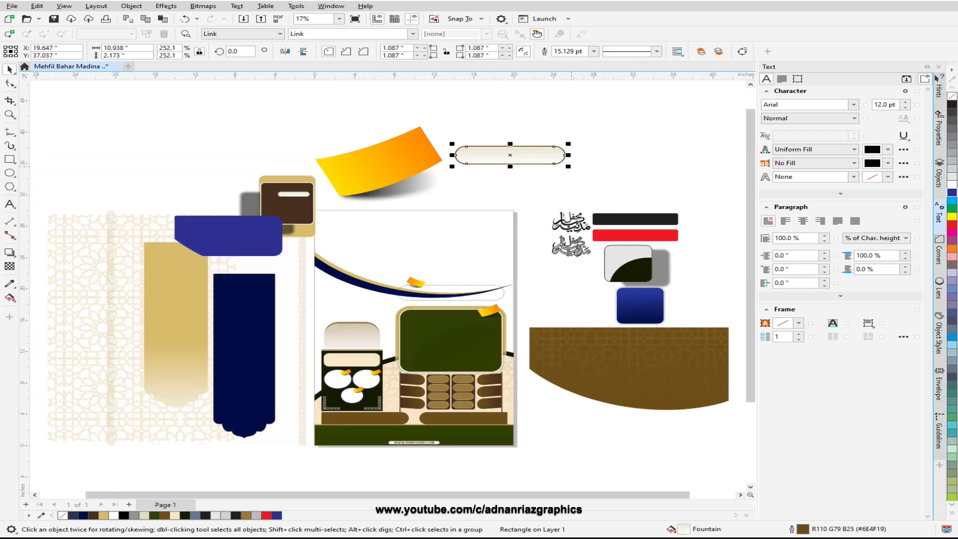
pyautogui.moveTo(568, 167); pyautogui.dragTo(622, 175)
pyautogui.moveTo(509, 166); pyautogui.dragTo(574, 173)
# Step: Enlarge the dotted pill outline and move it over the cream pill bar above the page
pyautogui.click(470, 289)
pyautogui.click(471, 287)
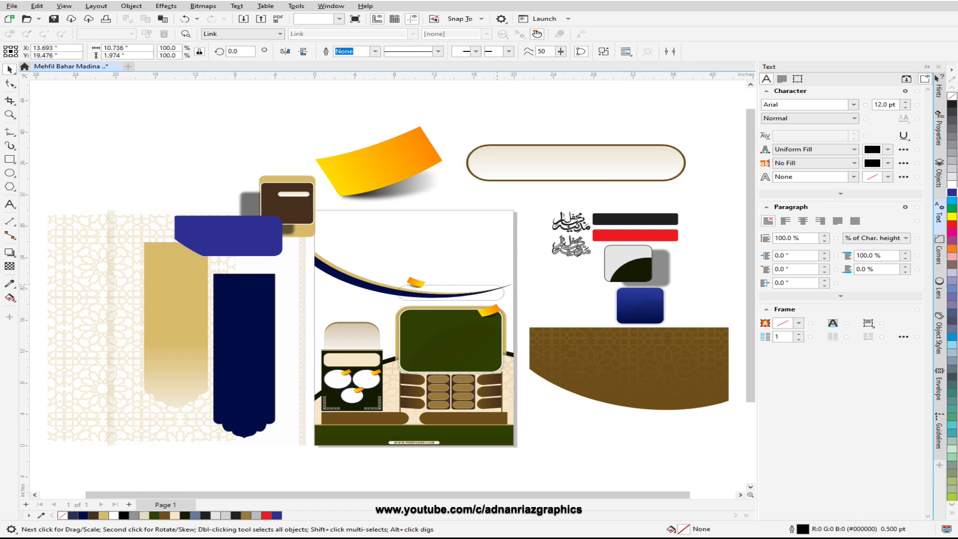
pyautogui.moveTo(507, 282); pyautogui.dragTo(567, 246)
pyautogui.moveTo(451, 293); pyautogui.dragTo(593, 165)
pyautogui.press('Escape')
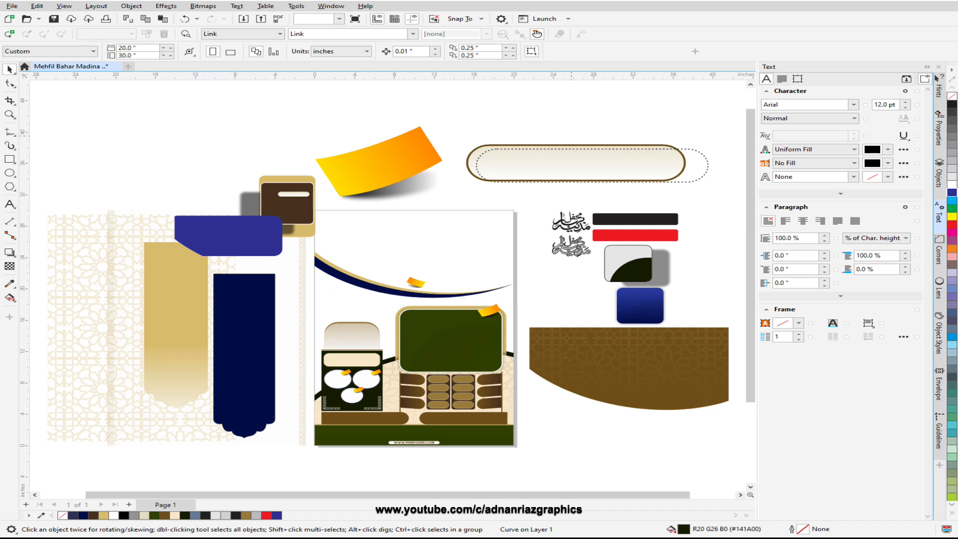
# Step: Enlarge the ribbons from the pill bar and the green panel and move them beside the large ribbon above the page
pyautogui.click(418, 282)
pyautogui.moveTo(430, 274); pyautogui.dragTo(352, 152)
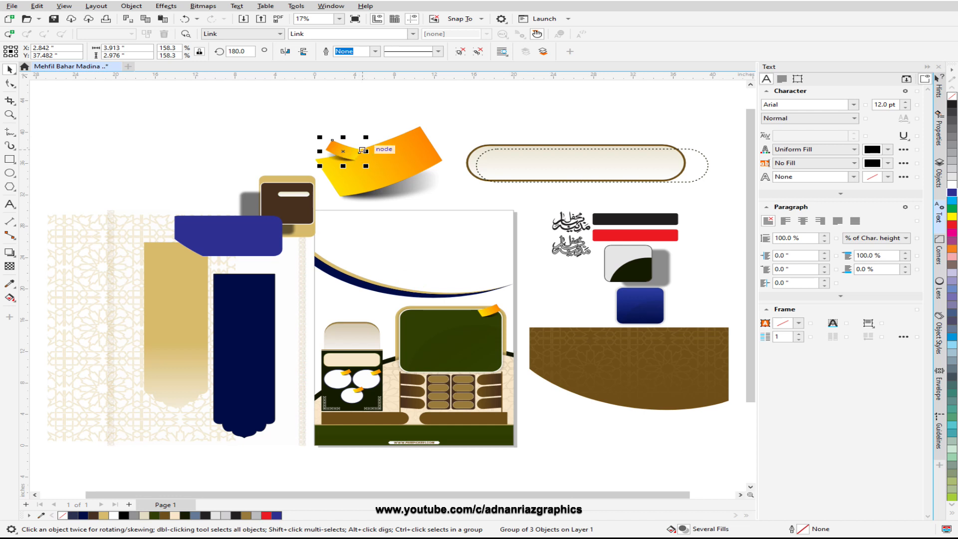
pyautogui.hotkey('ctrl', 'z')
pyautogui.hotkey('ctrl', 'z')
pyautogui.moveTo(506, 302); pyautogui.dragTo(434, 147)
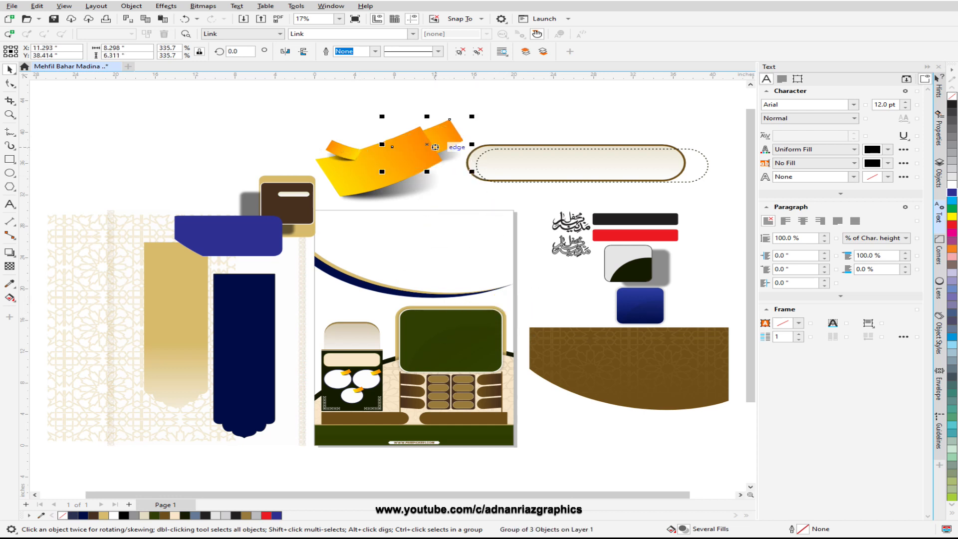
# Step: Move the gold and navy curved swooshes to the empty area left of the ribbons, recolouring them black and grey
pyautogui.press('Escape')
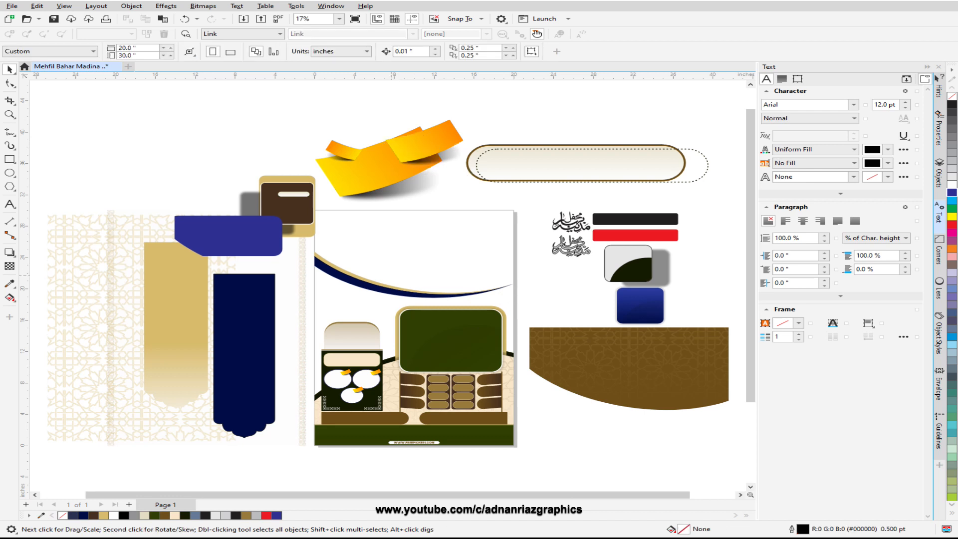
pyautogui.moveTo(377, 283); pyautogui.dragTo(170, 140)
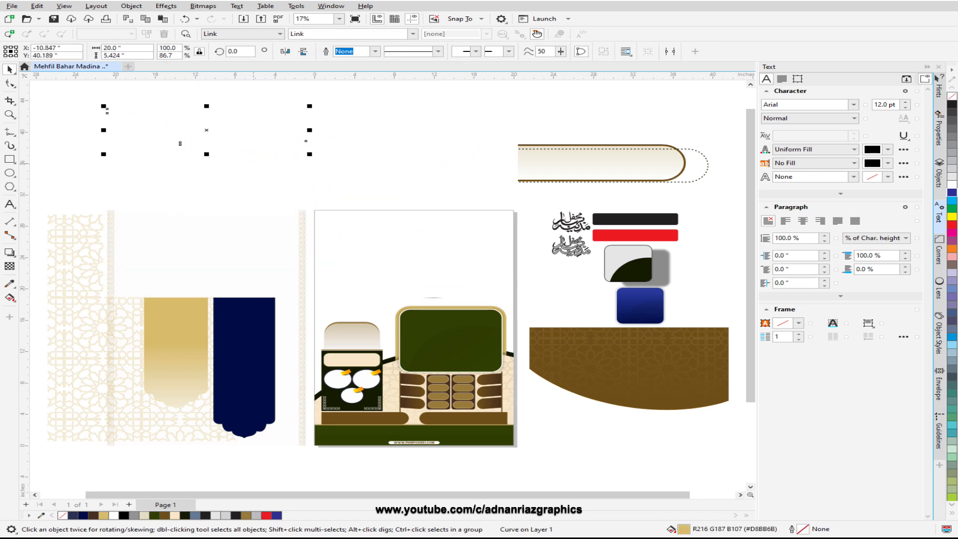
pyautogui.click(952, 104)
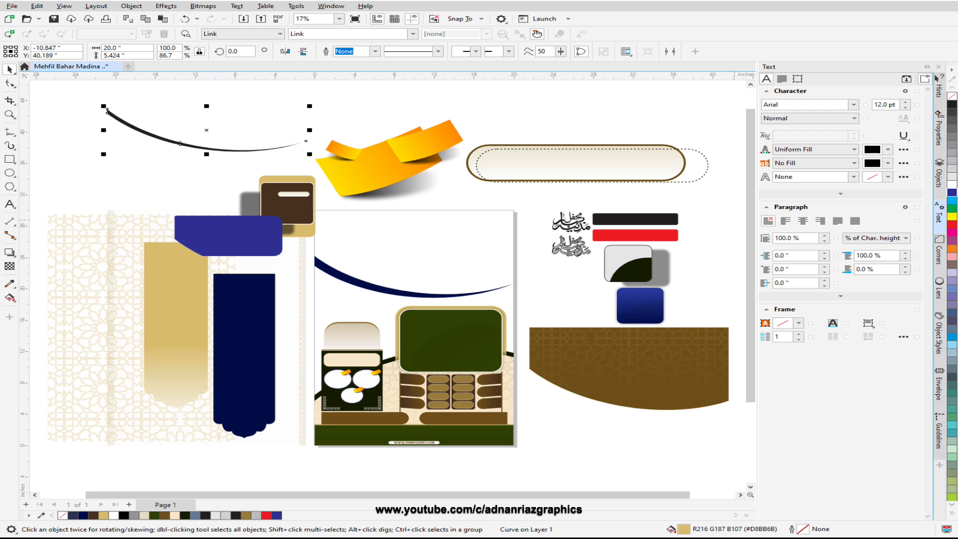
pyautogui.moveTo(406, 297)
pyautogui.mouseDown()
pyautogui.moveTo(292, 244)
pyautogui.moveTo(186, 162)
pyautogui.mouseUp()
pyautogui.click(951, 144)
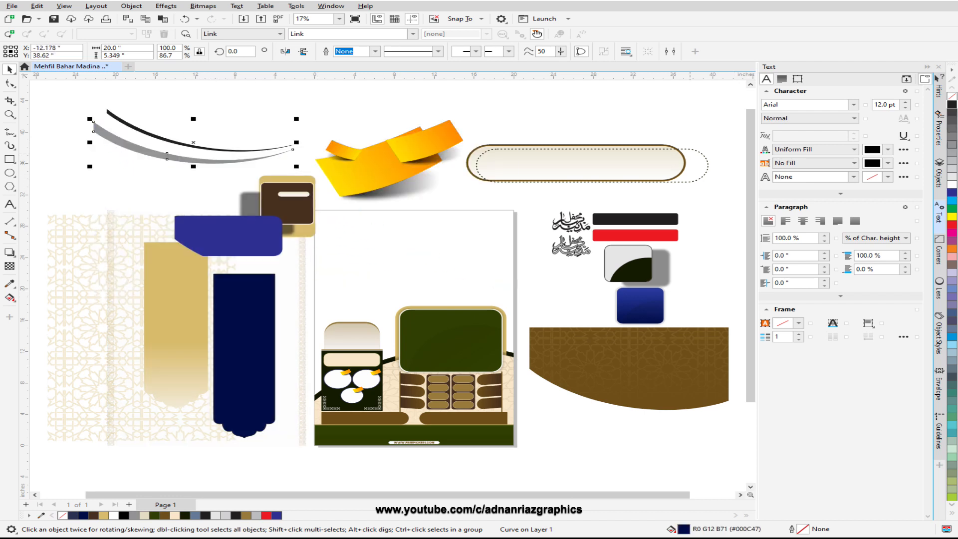
pyautogui.click(474, 329)
pyautogui.moveTo(504, 308); pyautogui.dragTo(553, 277)
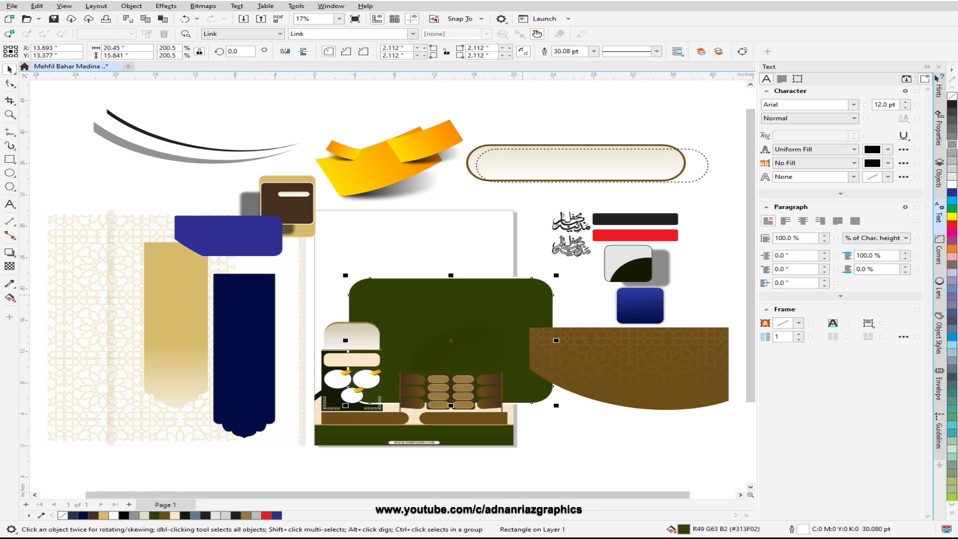
pyautogui.hotkey('ctrl', 'z')
# Step: Move the green rounded panel, its dark overlay, its shadow and the gold backing panel onto the pattern left of the page
pyautogui.moveTo(489, 314); pyautogui.dragTo(142, 206)
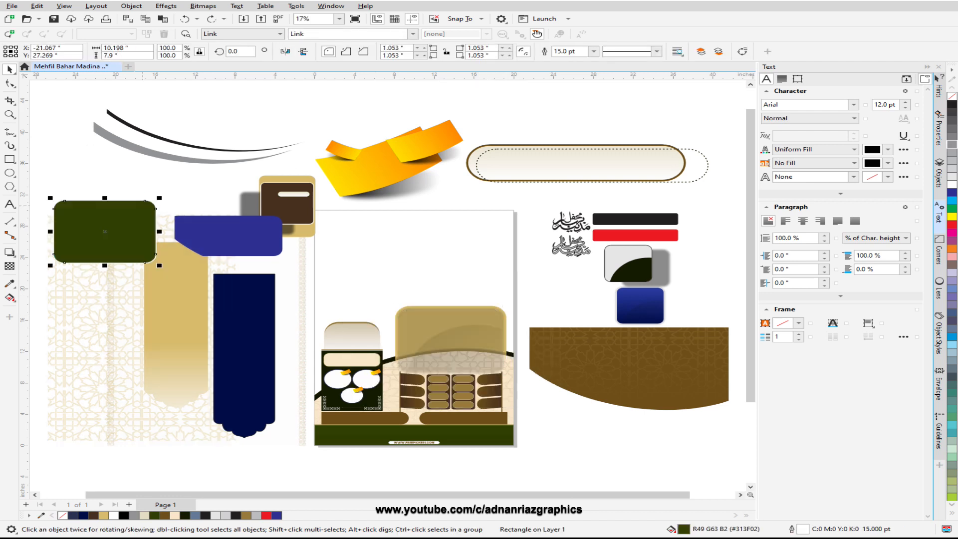
pyautogui.click(459, 340)
pyautogui.hotkey('ctrl', 'r')
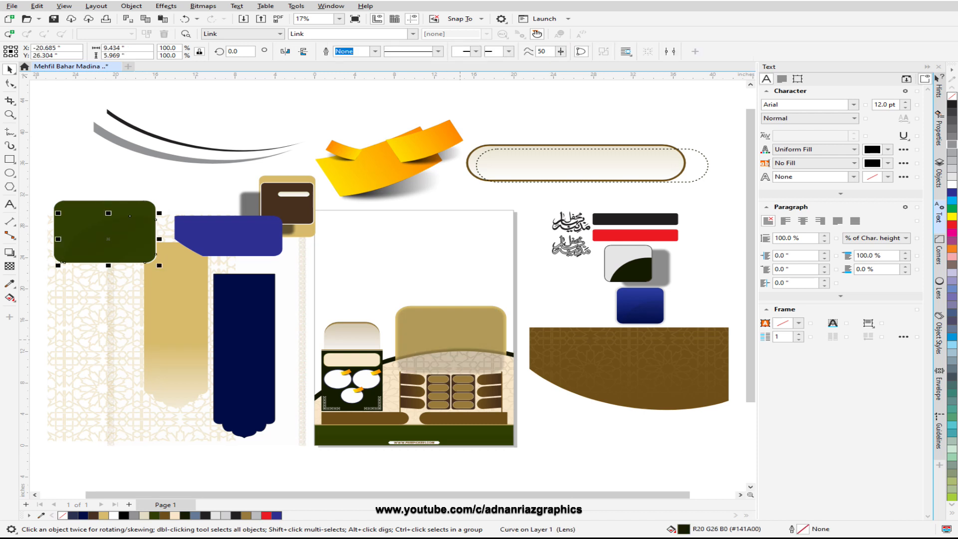
pyautogui.click(548, 405)
pyautogui.moveTo(108, 215)
pyautogui.mouseDown()
pyautogui.moveTo(131, 245)
pyautogui.moveTo(114, 227)
pyautogui.mouseUp()
pyautogui.moveTo(465, 323); pyautogui.dragTo(139, 259)
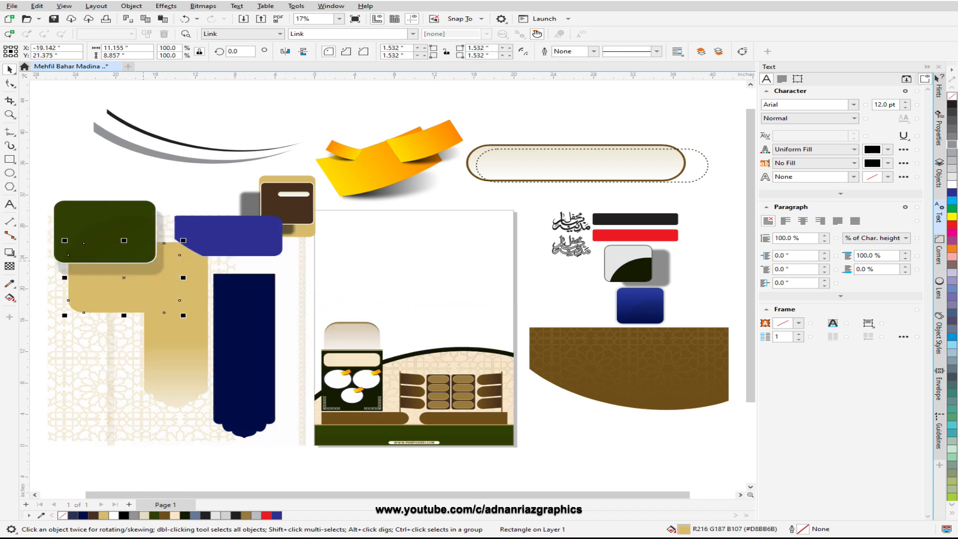
# Step: Move the arched cream panel left of the page, ungroup it and separate its cream arch and brown arch from the line
pyautogui.moveTo(353, 336); pyautogui.dragTo(154, 320)
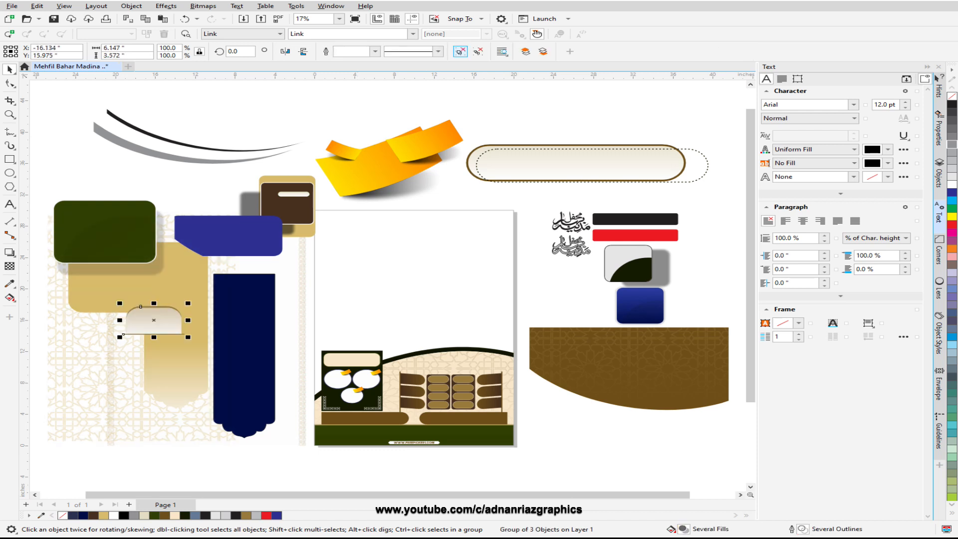
pyautogui.click(460, 51)
pyautogui.click(278, 102)
pyautogui.moveTo(152, 320); pyautogui.dragTo(91, 295)
pyautogui.click(147, 316)
pyautogui.moveTo(147, 316); pyautogui.dragTo(164, 290)
pyautogui.click(209, 241)
pyautogui.doubleClick(184, 339)
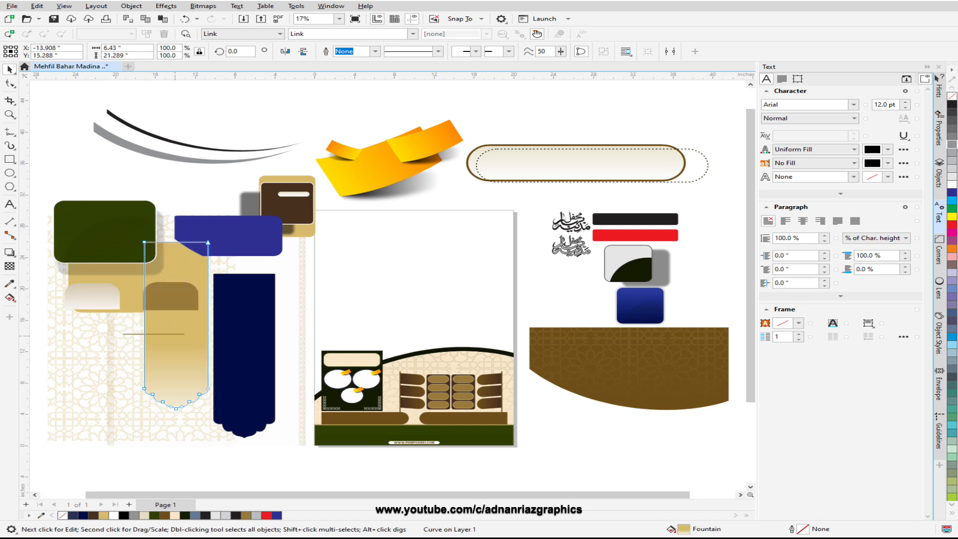
pyautogui.click(182, 334)
pyautogui.moveTo(184, 334); pyautogui.dragTo(171, 291)
pyautogui.click(9, 70)
pyautogui.hotkey('ctrl', 'z')
pyautogui.click(109, 234)
# Step: Move the cream rounded bar and the three white ellipses from the dark panel to above the green panel
pyautogui.click(369, 359)
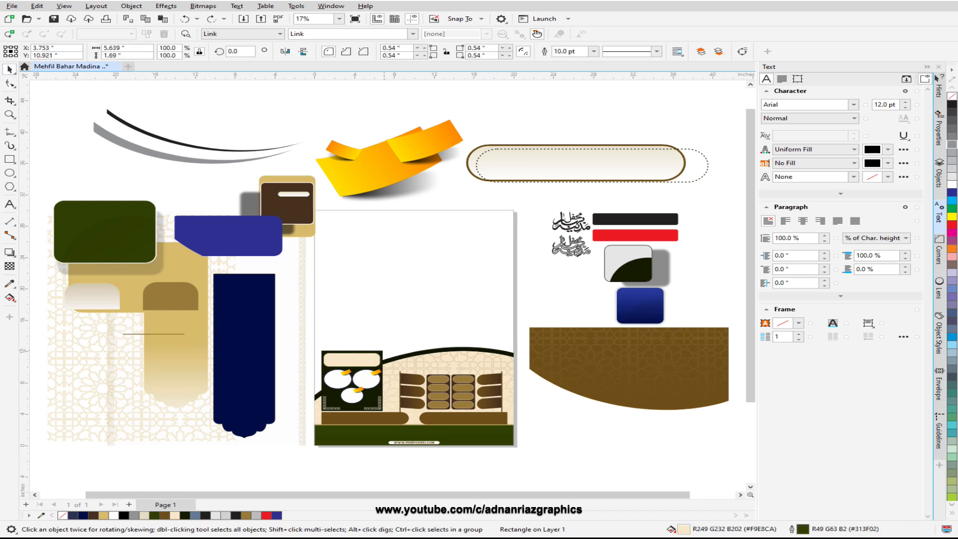
pyautogui.moveTo(352, 359); pyautogui.dragTo(128, 180)
pyautogui.moveTo(367, 378); pyautogui.dragTo(120, 160)
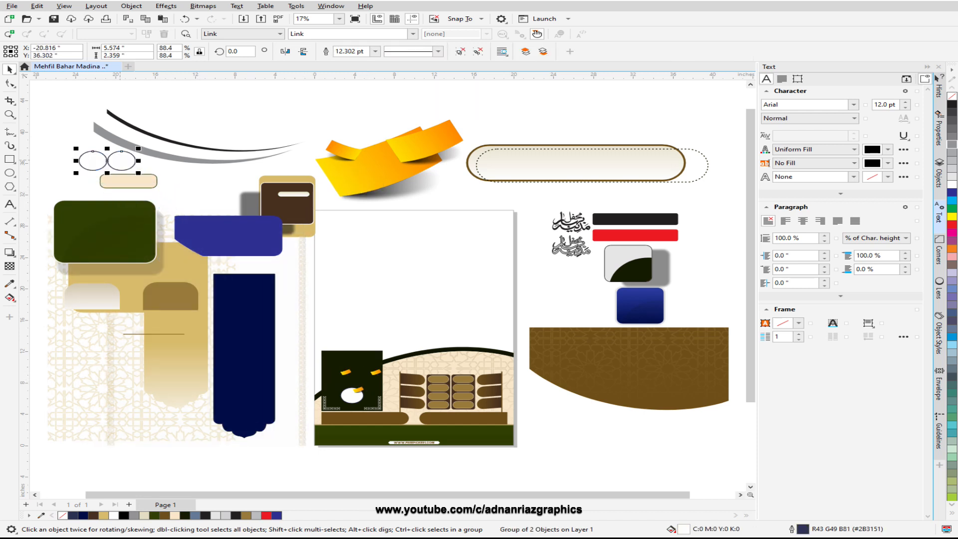
pyautogui.moveTo(352, 394); pyautogui.dragTo(79, 181)
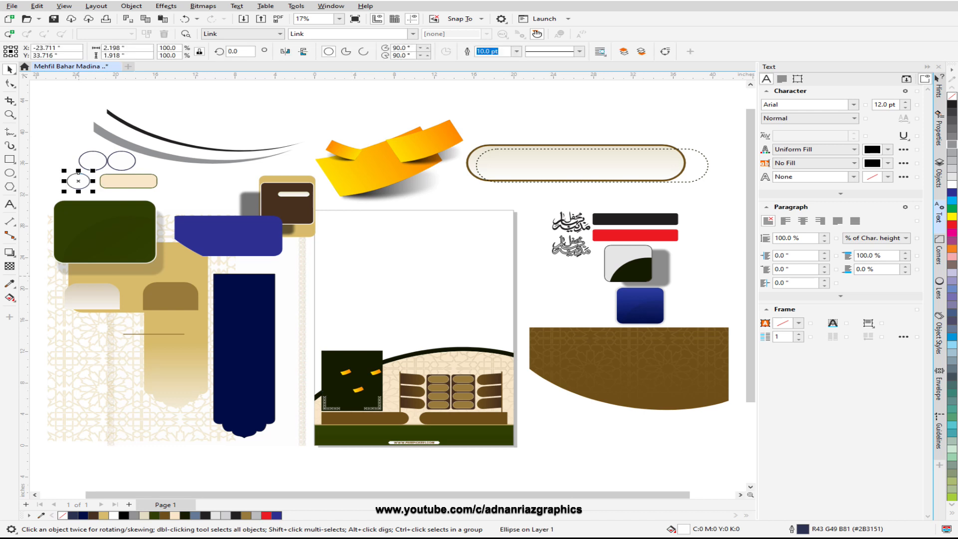
# Step: Move the dark square panel off the page to behind the lower part of the green panel
pyautogui.click(372, 374)
pyautogui.keyDown('shift'); pyautogui.click(346, 372); pyautogui.keyUp('shift')
pyautogui.keyDown('shift'); pyautogui.click(362, 388); pyautogui.keyUp('shift')
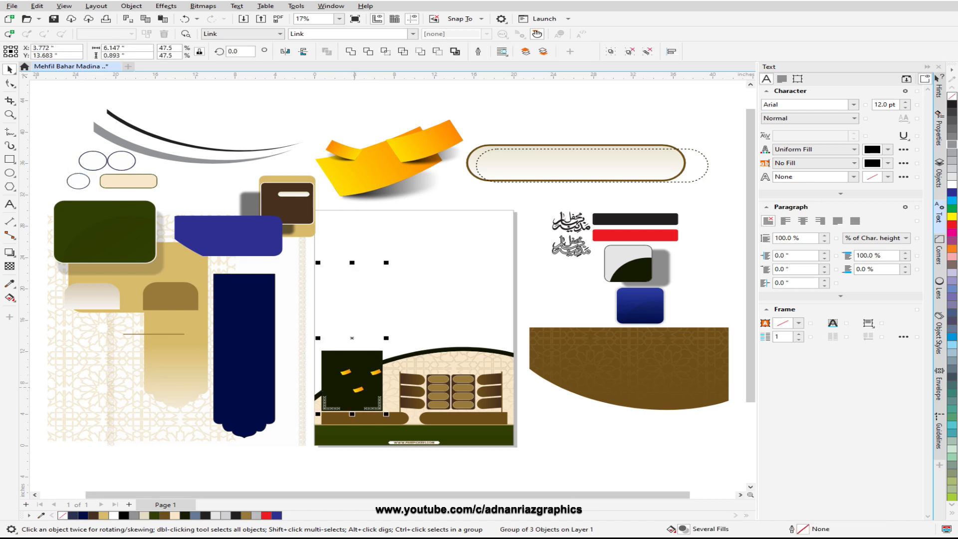
pyautogui.click(363, 339)
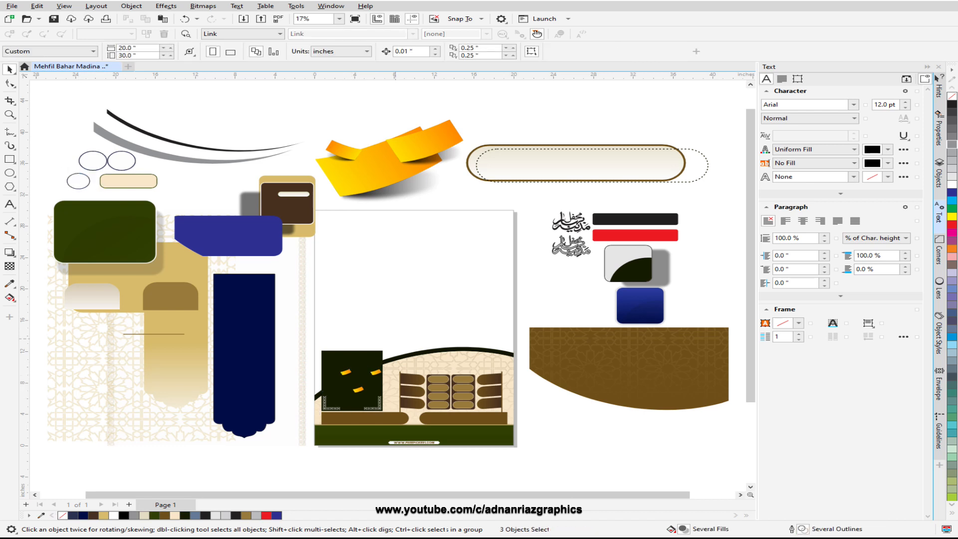
pyautogui.click(358, 364)
pyautogui.moveTo(359, 365); pyautogui.dragTo(107, 234)
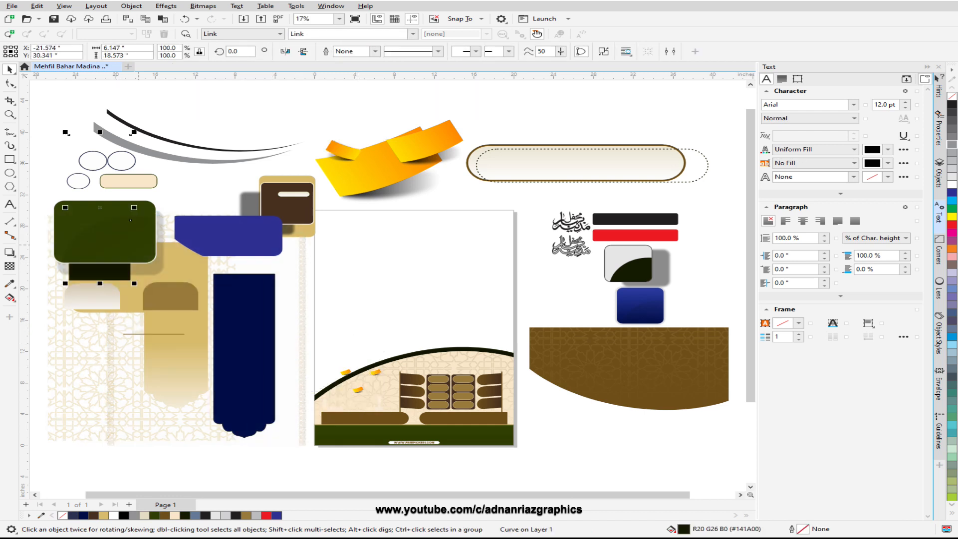
# Step: Select the three small orange ribbons left on the page and move them together onto the green panel
pyautogui.click(377, 372)
pyautogui.keyDown('shift'); pyautogui.click(347, 372); pyautogui.keyUp('shift')
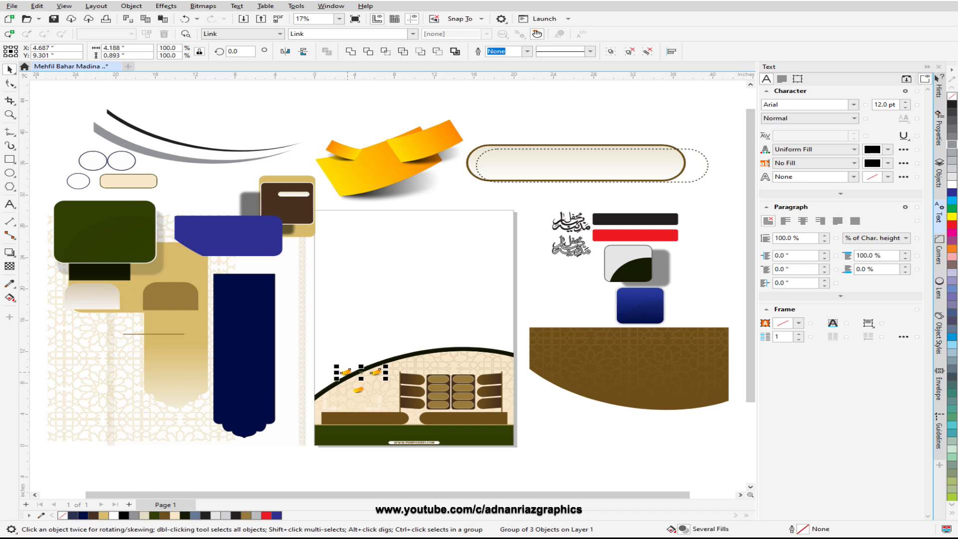
pyautogui.keyDown('shift'); pyautogui.click(357, 389); pyautogui.keyUp('shift')
pyautogui.moveTo(357, 389); pyautogui.dragTo(194, 321)
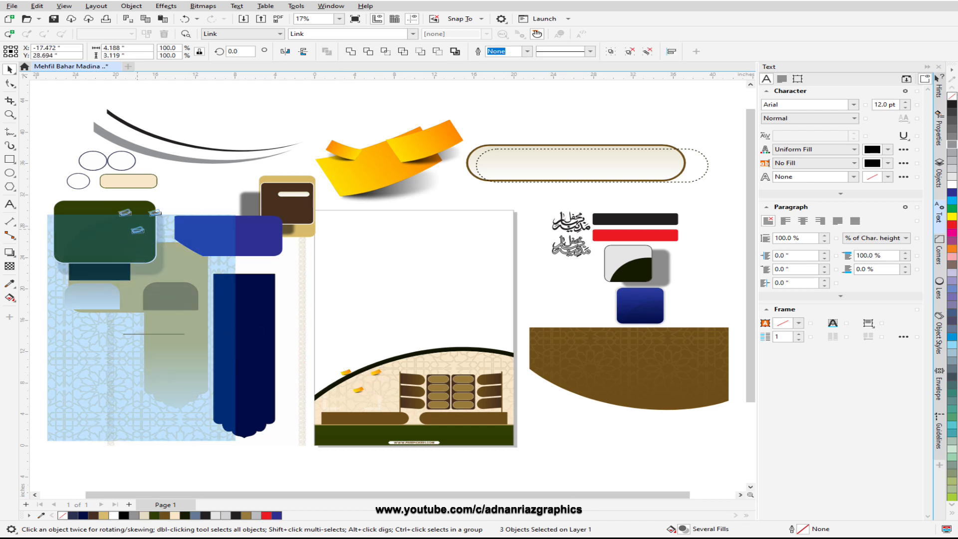
pyautogui.moveTo(137, 229); pyautogui.dragTo(138, 228)
pyautogui.click(108, 274)
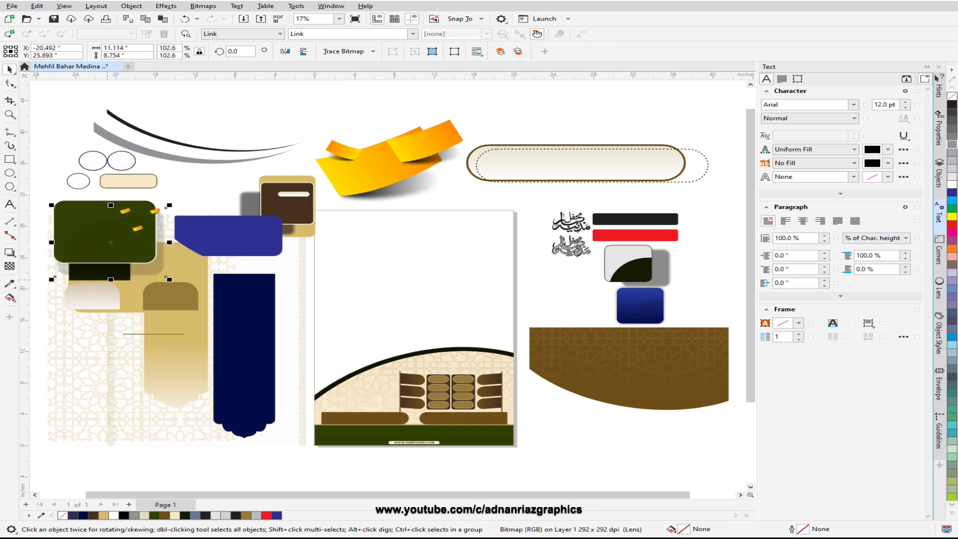
# Step: Enlarge the left brown tab group over the gold and navy banners, ungroup it and move the three tabs off their vertical line
pyautogui.moveTo(411, 379); pyautogui.dragTo(172, 285)
pyautogui.moveTo(222, 319); pyautogui.dragTo(209, 378)
pyautogui.press('Escape')
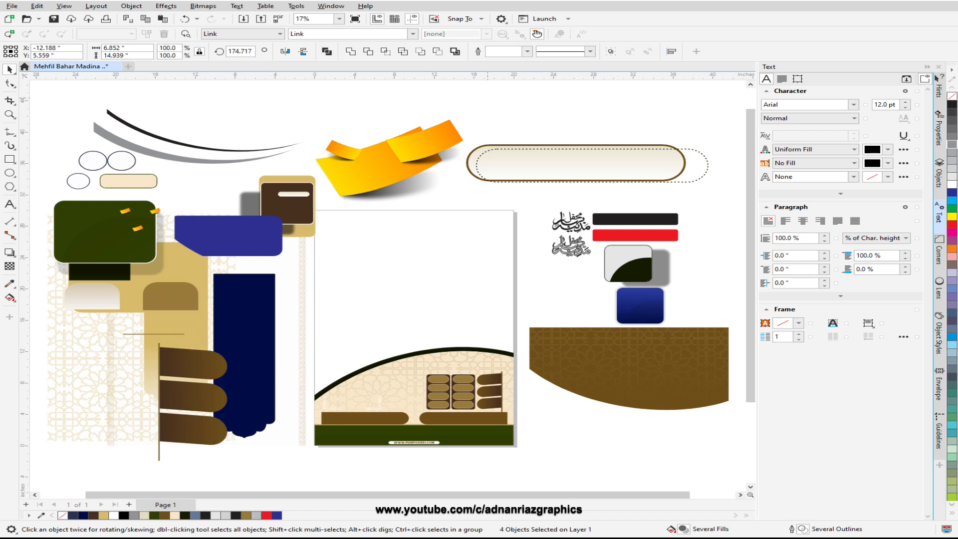
pyautogui.moveTo(207, 364); pyautogui.dragTo(226, 347)
pyautogui.moveTo(207, 397); pyautogui.dragTo(232, 396)
pyautogui.moveTo(192, 429); pyautogui.dragTo(210, 435)
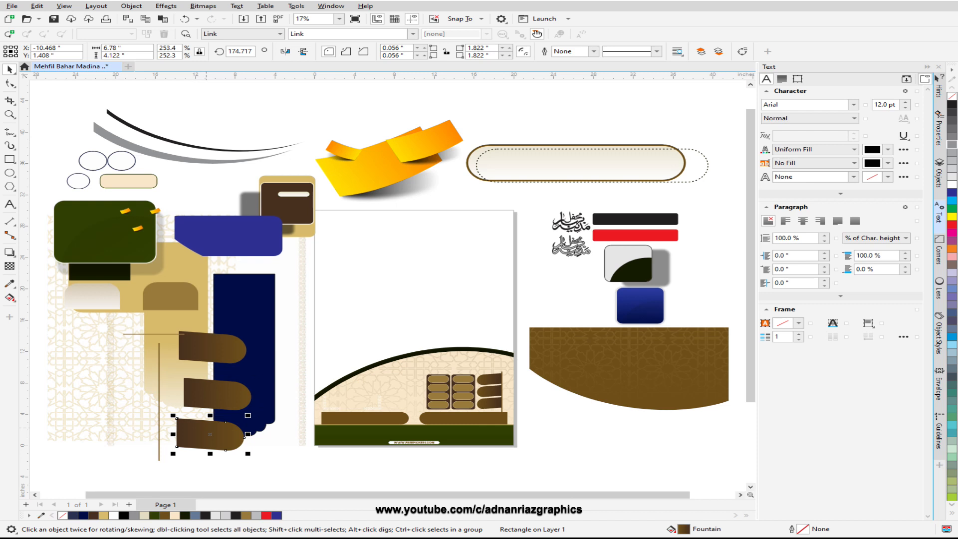
# Step: Move the remaining small tab group beside the gold banner, and enlarge the two pill grids over the brown patterned shape
pyautogui.click(491, 382)
pyautogui.moveTo(492, 379); pyautogui.dragTo(148, 344)
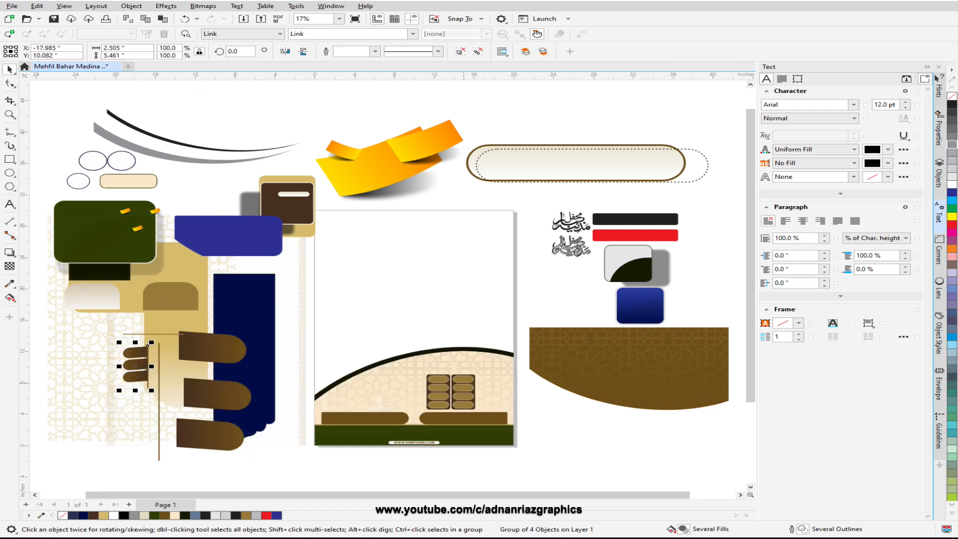
pyautogui.moveTo(413, 412); pyautogui.dragTo(718, 454)
pyautogui.click(583, 468)
# Step: Move the arched shadow, the dark arch and the cream patterned arch off the page over the pattern beside it
pyautogui.moveTo(401, 366); pyautogui.dragTo(119, 351)
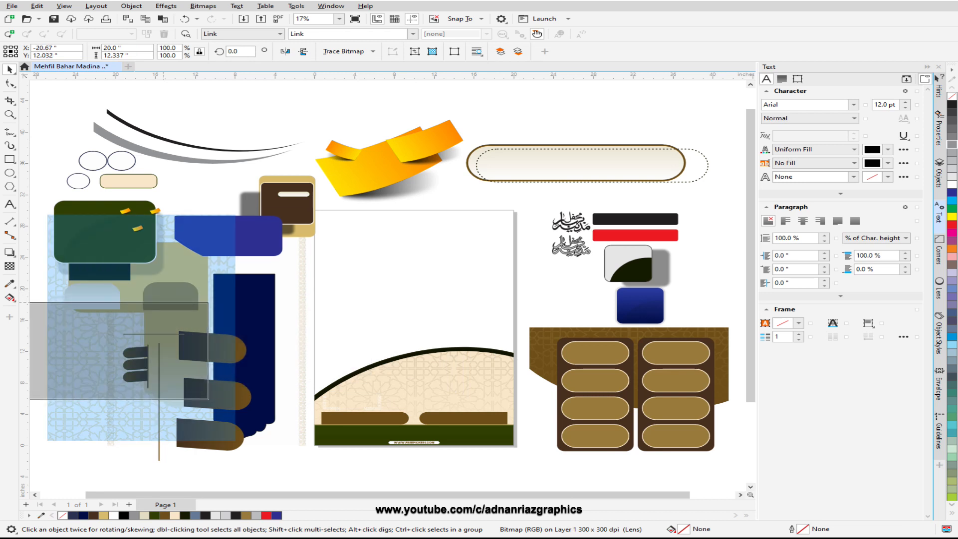
pyautogui.moveTo(318, 398); pyautogui.dragTo(46, 386)
pyautogui.moveTo(416, 374); pyautogui.dragTo(126, 370)
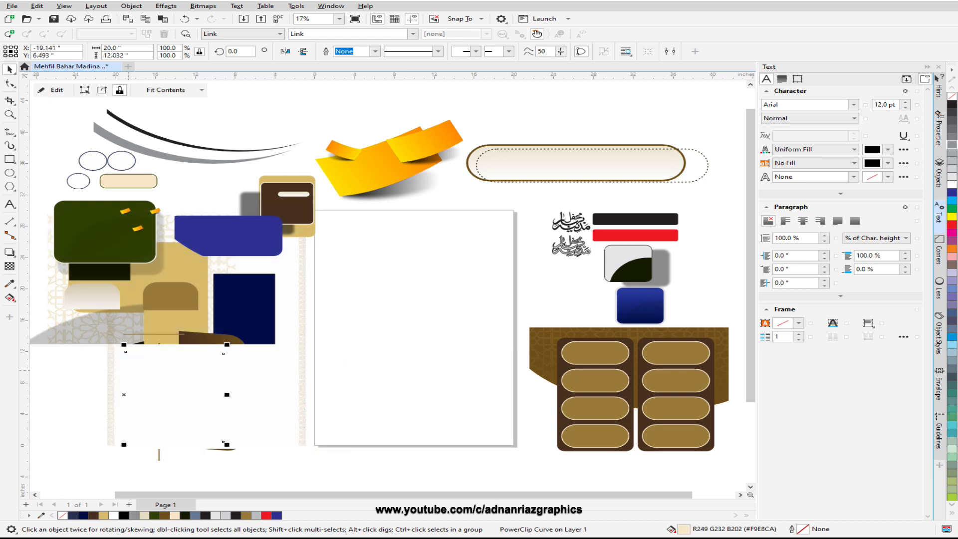
# Step: Move both brown bars and the thin line above the footer to below the page, recolouring the right bar green
pyautogui.moveTo(374, 417); pyautogui.dragTo(255, 463)
pyautogui.press('Escape')
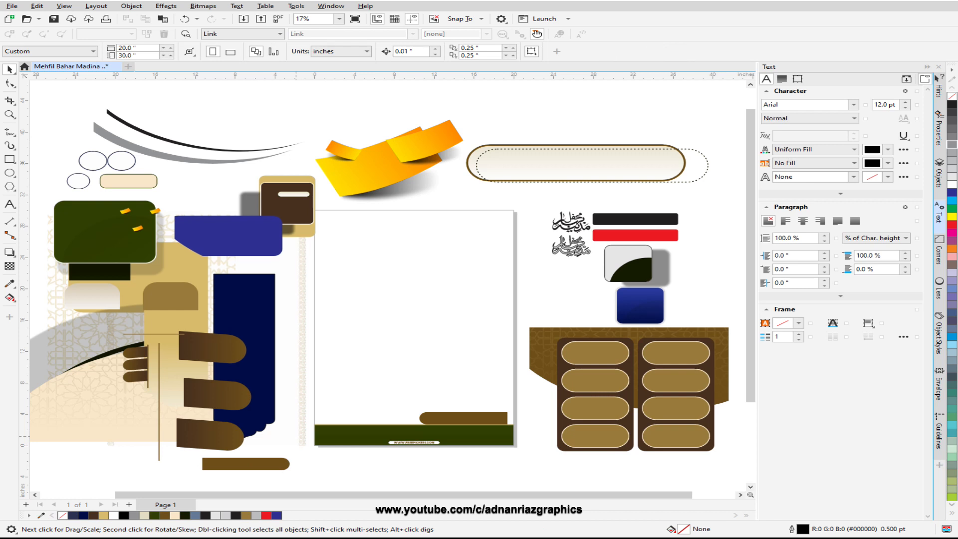
pyautogui.press('F4')
pyautogui.click(487, 407)
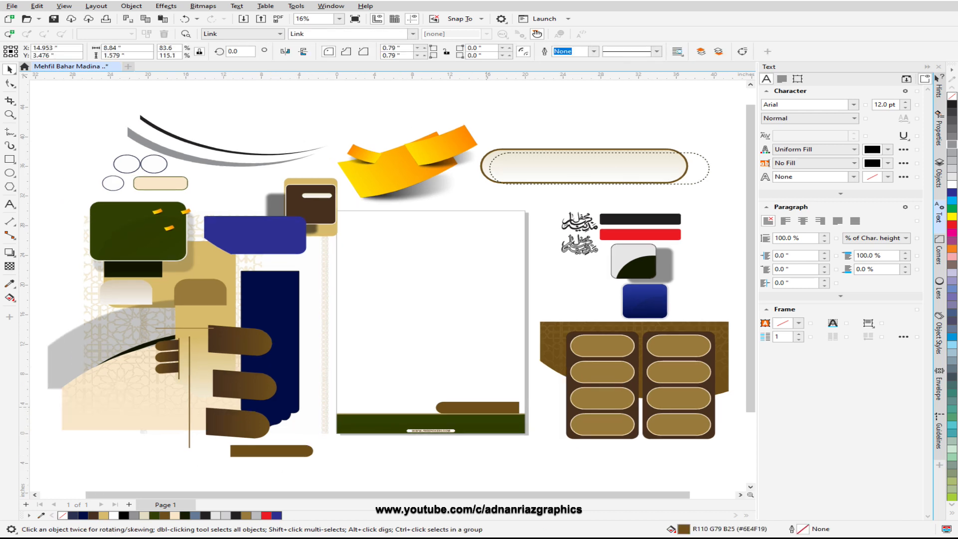
pyautogui.moveTo(501, 455); pyautogui.dragTo(501, 455)
pyautogui.click(951, 208)
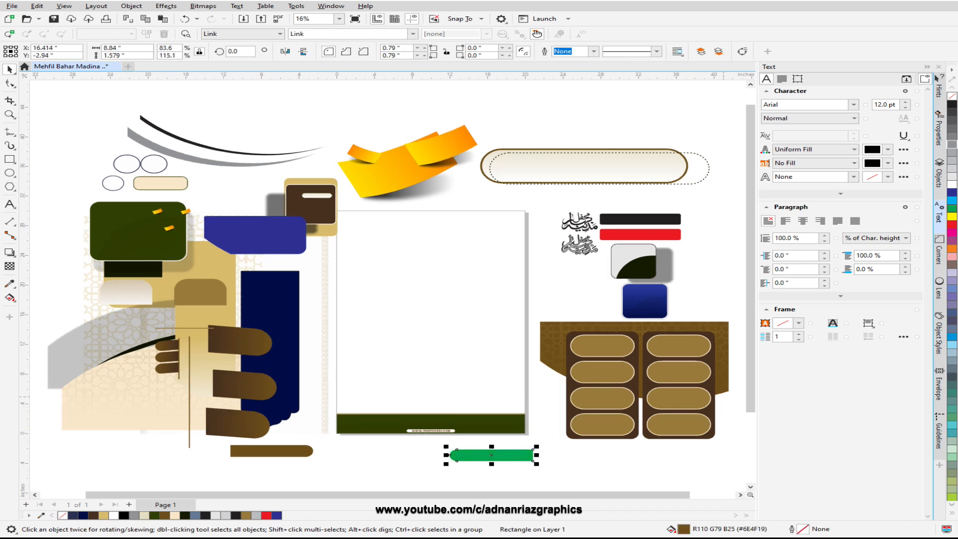
pyautogui.click(482, 410)
pyautogui.moveTo(482, 413); pyautogui.dragTo(326, 465)
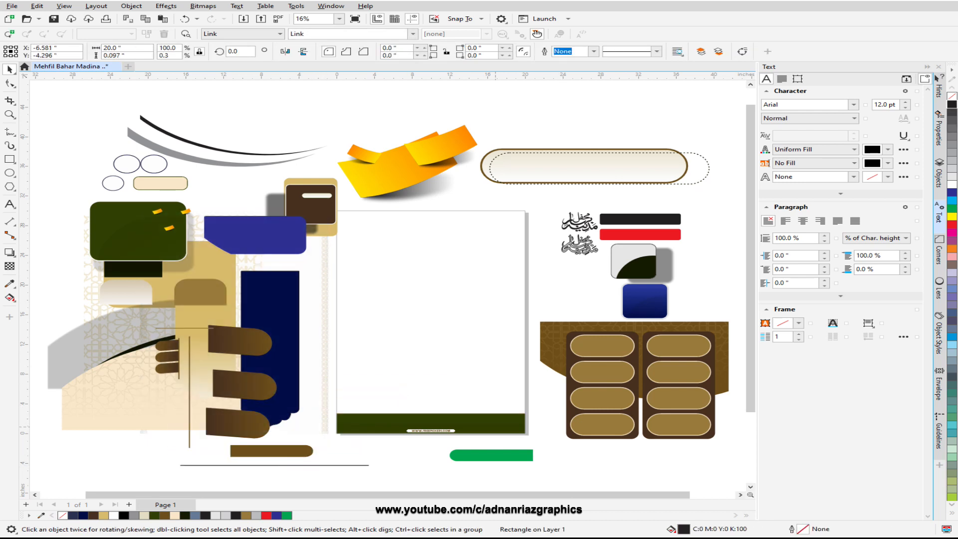
pyautogui.click(431, 422)
pyautogui.moveTo(431, 412); pyautogui.dragTo(431, 264)
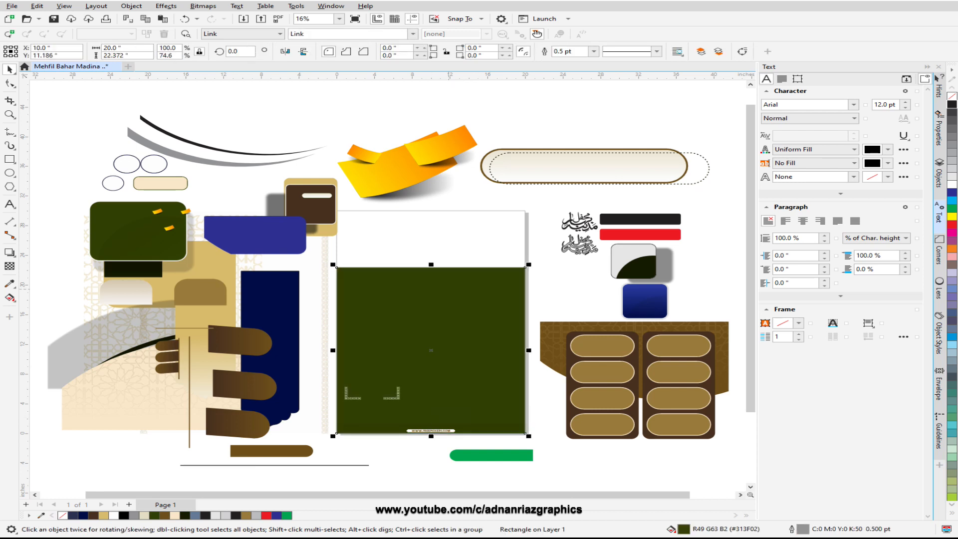
pyautogui.hotkey('ctrl', 'z')
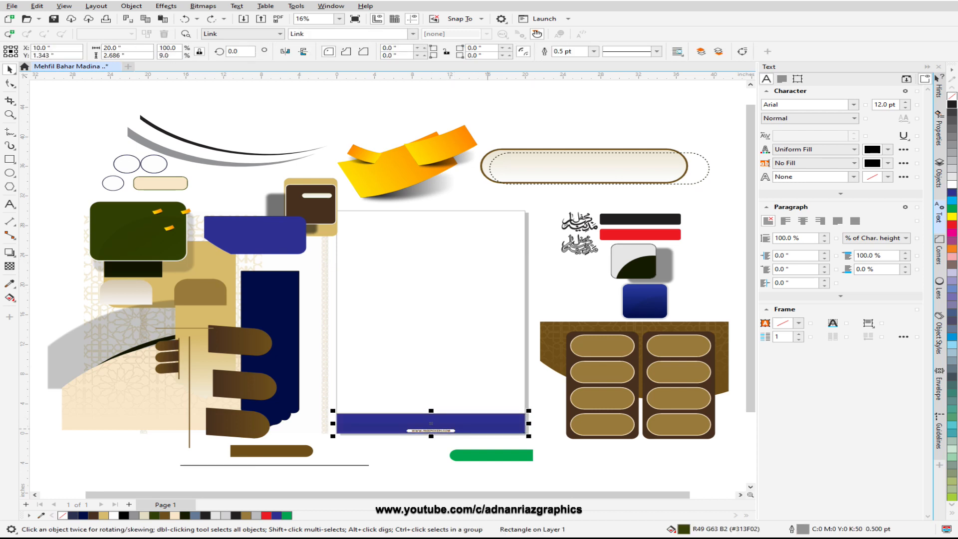
# Step: Recolour the green footer band blue, and place it and the dark footer strip below the page
pyautogui.moveTo(431, 423); pyautogui.dragTo(420, 476)
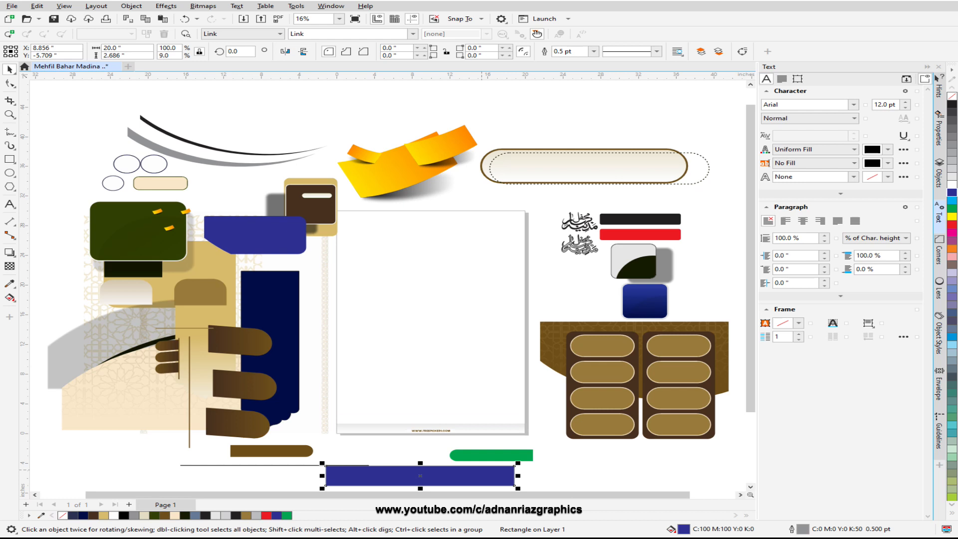
pyautogui.moveTo(522, 486); pyautogui.dragTo(547, 454)
pyautogui.moveTo(498, 217); pyautogui.dragTo(473, 422)
pyautogui.click(460, 407)
pyautogui.click(449, 367)
# Step: Remove the transparency from the dark footer strip below the blue band
pyautogui.click(10, 266)
pyautogui.moveTo(387, 438); pyautogui.dragTo(387, 168)
pyautogui.click(11, 52)
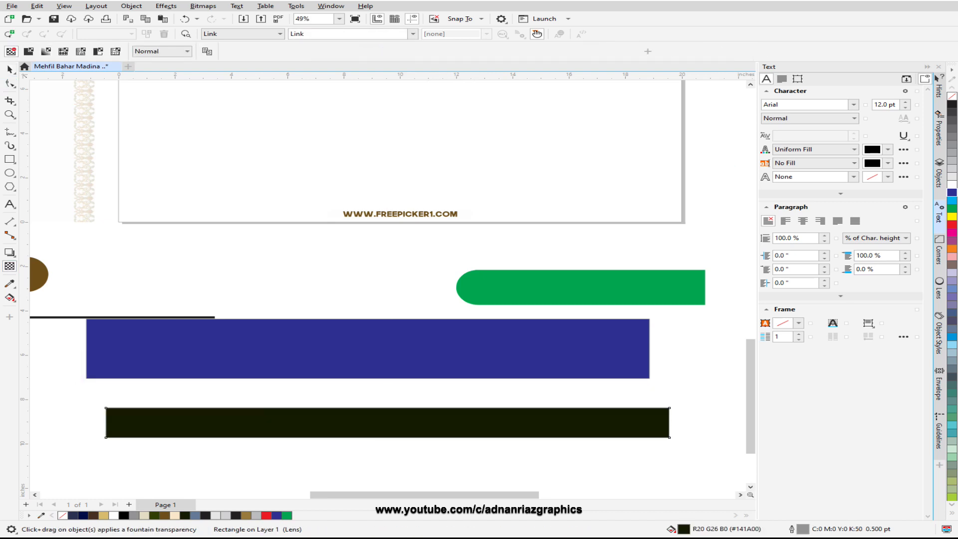
pyautogui.click(9, 69)
pyautogui.click(467, 240)
pyautogui.click(455, 215)
pyautogui.moveTo(462, 209); pyautogui.dragTo(527, 205)
pyautogui.moveTo(400, 214); pyautogui.dragTo(400, 252)
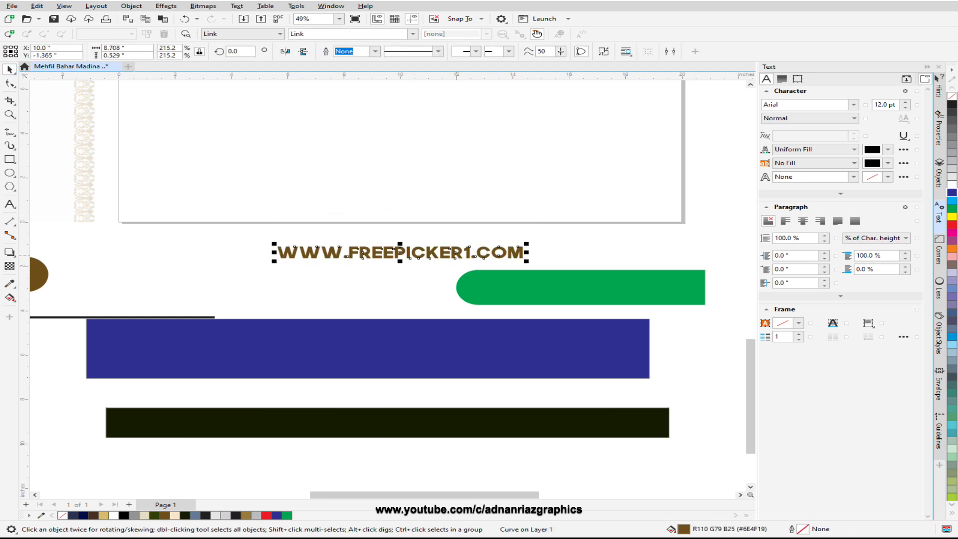
pyautogui.click(397, 246)
pyautogui.press('F4')
pyautogui.click(622, 418)
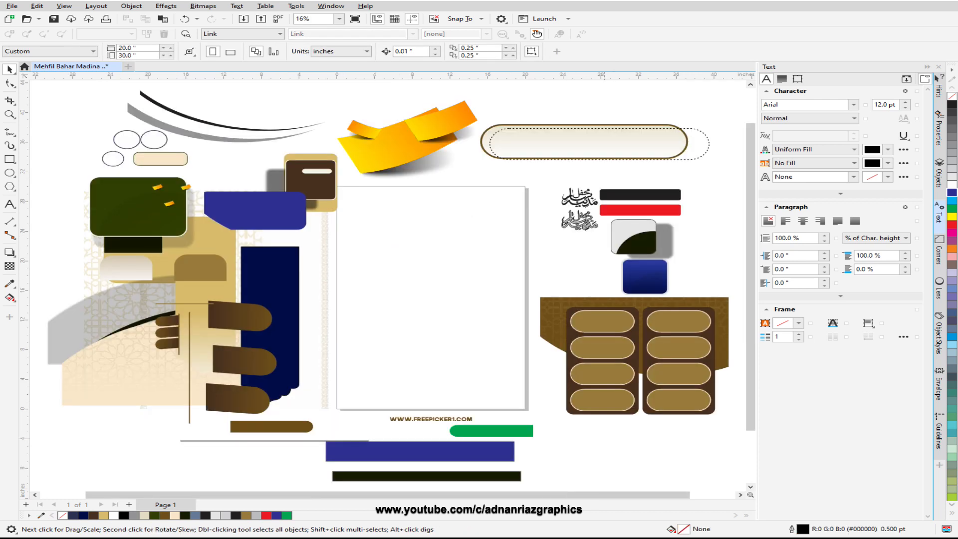
# Step: Undo the latest edits to the website text, the dark strip and the blue footer band, back to their places on the page
pyautogui.click(431, 419)
pyautogui.moveTo(427, 476); pyautogui.dragTo(431, 404)
pyautogui.hotkey('ctrl', 'z')
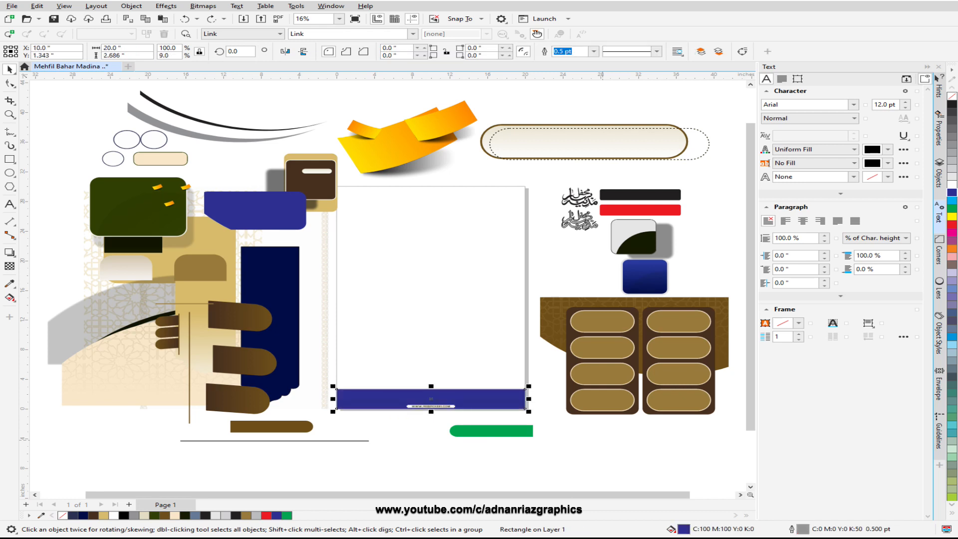
# Step: Undo the footer band's blue recolouring and the moves of the cream hill, its dark outline and the two brown bars
pyautogui.scroll(1, 374, 275)
pyautogui.hotkey('ctrl', 'z')
pyautogui.hotkey('ctrl', 'z')
pyautogui.hotkey('ctrl', 'z')
pyautogui.hotkey('ctrl', 'z')
pyautogui.hotkey('ctrl', 'z')
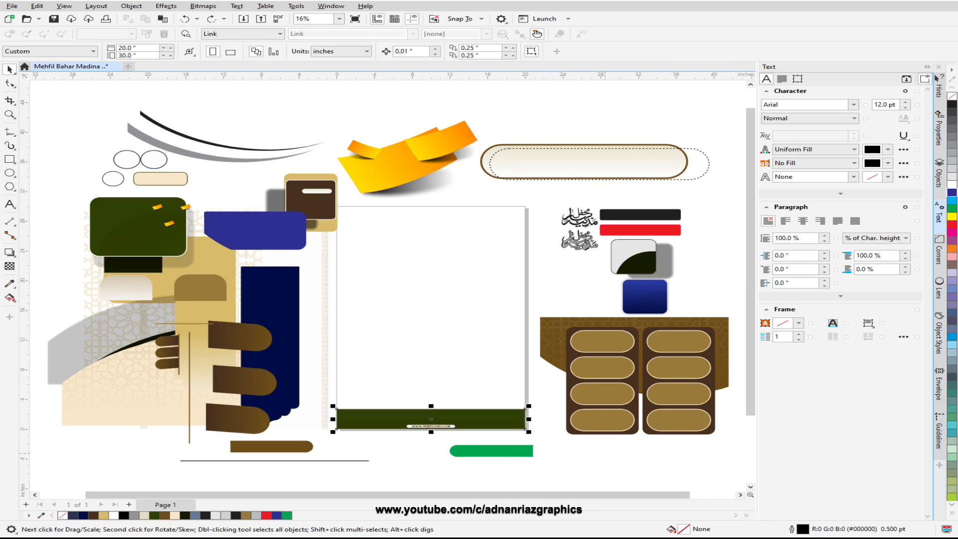
pyautogui.hotkey('ctrl', 'z')
pyautogui.hotkey('ctrl', 'z')
pyautogui.hotkey('ctrl', 'z')
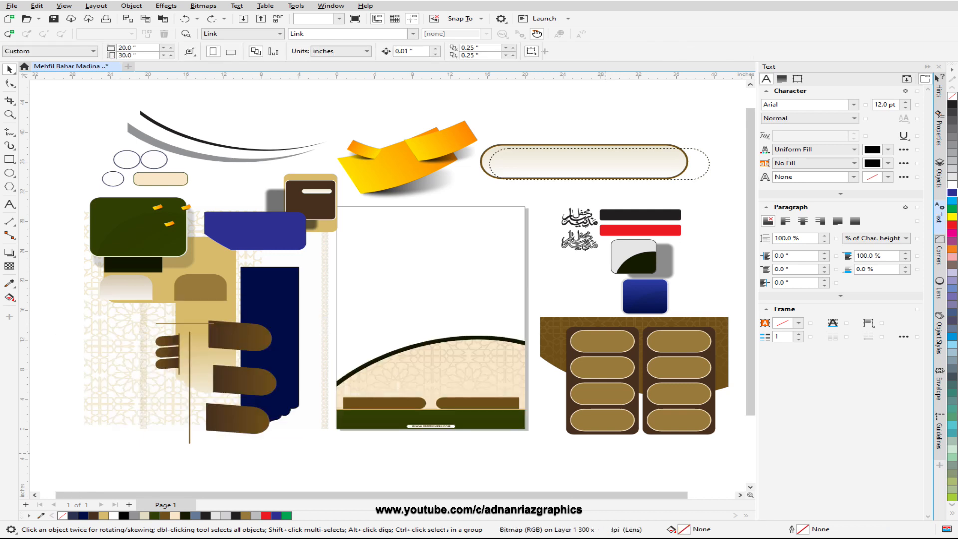
# Step: Undo the moves and resizing of the two eight-pill panels and the small brown tabs beside them
pyautogui.hotkey('ctrl', 'z')
pyautogui.hotkey('ctrl', 'z')
pyautogui.hotkey('ctrl', 'z')
pyautogui.hotkey('ctrl', 'z')
pyautogui.hotkey('ctrl', 'z')
pyautogui.hotkey('ctrl', 'z')
pyautogui.hotkey('ctrl', 'z')
pyautogui.hotkey('ctrl', 'z')
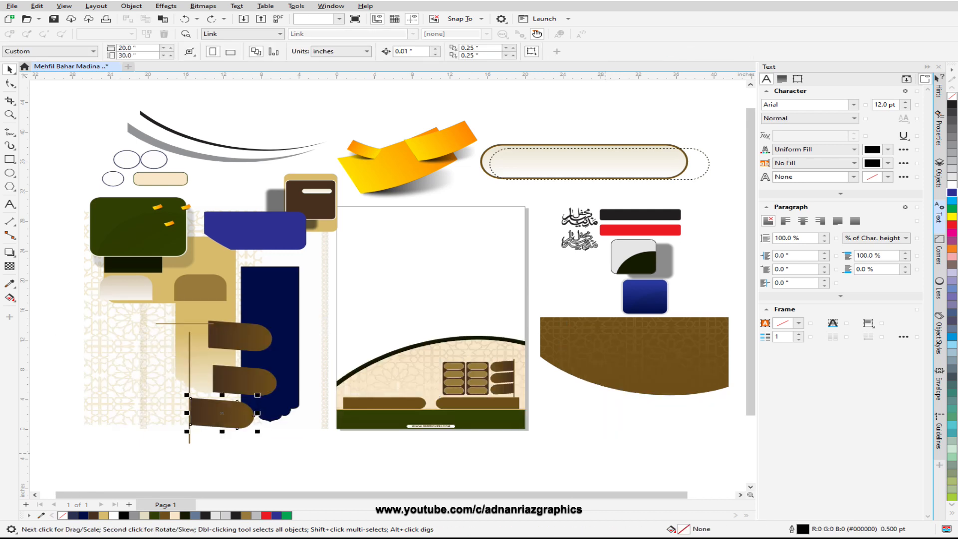
# Step: Undo the edits to the three large brown tabs, back to their place beside the pill panels on the page
pyautogui.hotkey('ctrl', 'z')
pyautogui.hotkey('ctrl', 'z')
pyautogui.hotkey('ctrl', 'z')
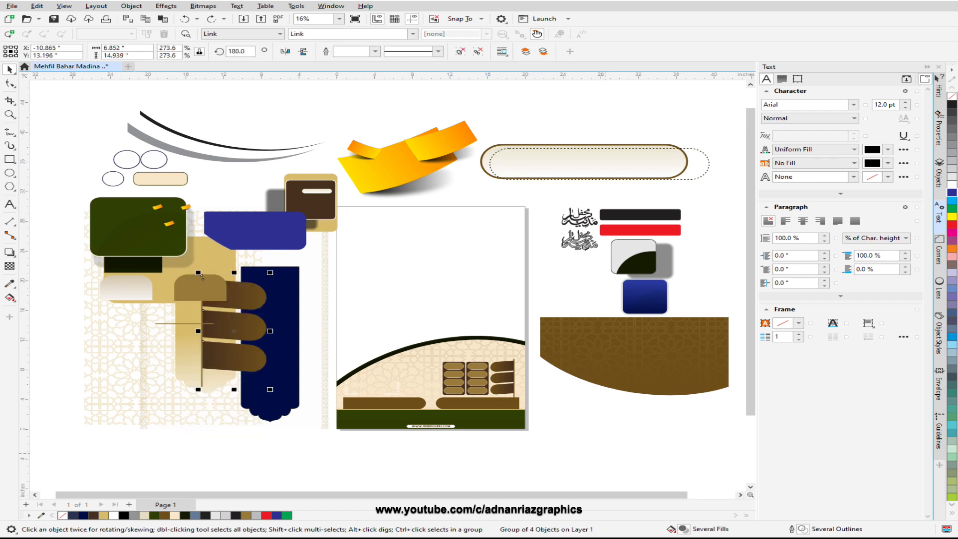
pyautogui.hotkey('ctrl', 'z')
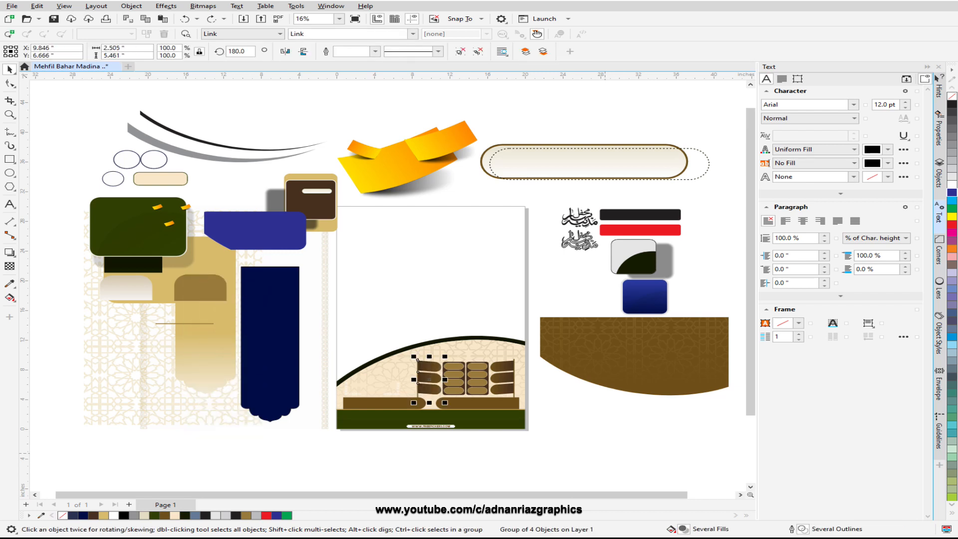
# Step: Undo the edits to the three white ovals, their orange ribbons and the dark ornamental panel behind them
pyautogui.hotkey('ctrl', 'z')
pyautogui.hotkey('ctrl', 'z')
pyautogui.hotkey('ctrl', 'z')
pyautogui.hotkey('ctrl', 'z')
pyautogui.hotkey('ctrl', 'z')
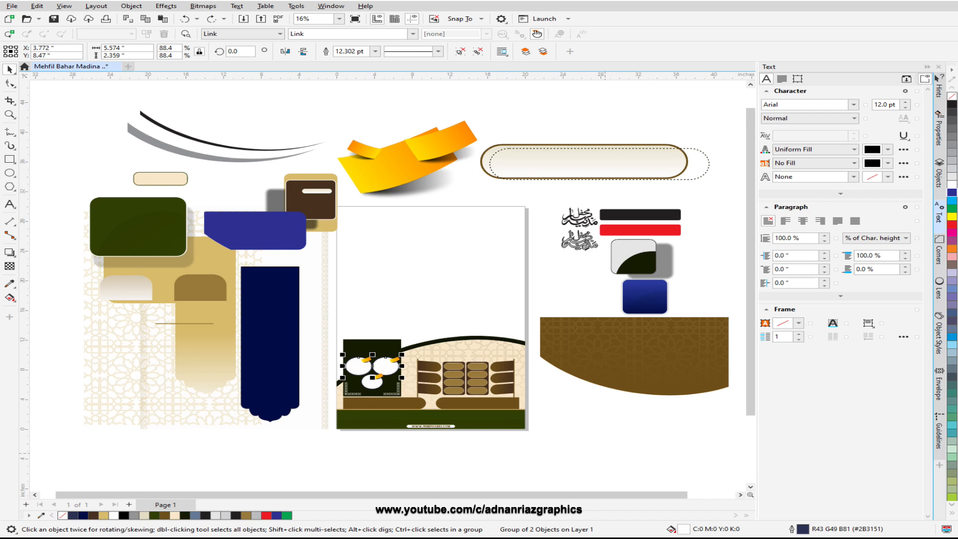
# Step: Undo the moves of the cream rounded bar and the brown arch shape
pyautogui.hotkey('ctrl', 'z')
pyautogui.hotkey('ctrl', 'z')
pyautogui.hotkey('ctrl', 'z')
pyautogui.hotkey('ctrl', 'z')
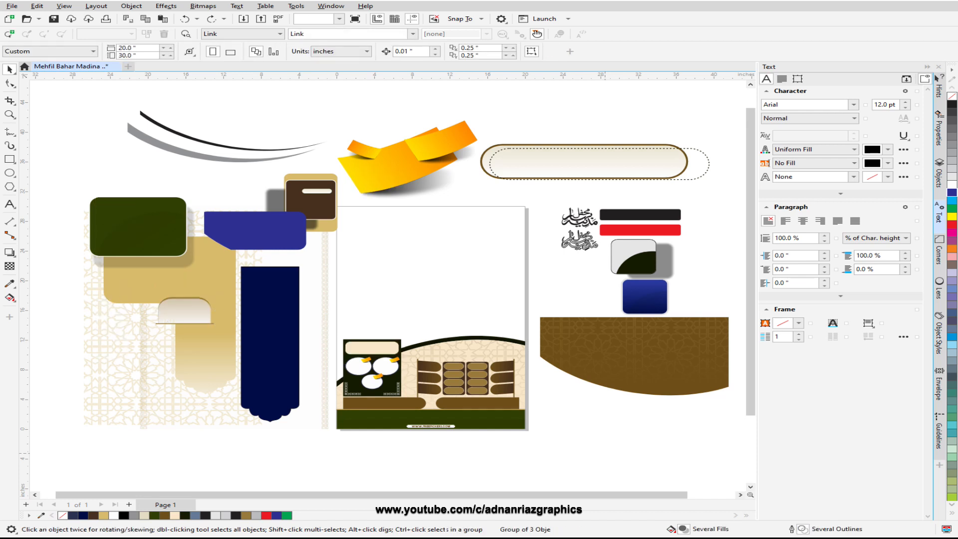
# Step: Undo the moves of the pale gradient arch, the large gold panel and the green board's shadow, back onto the page
pyautogui.hotkey('ctrl', 'z')
pyautogui.hotkey('ctrl', 'z')
pyautogui.hotkey('ctrl', 'z')
pyautogui.hotkey('ctrl', 'z')
pyautogui.hotkey('ctrl', 'z')
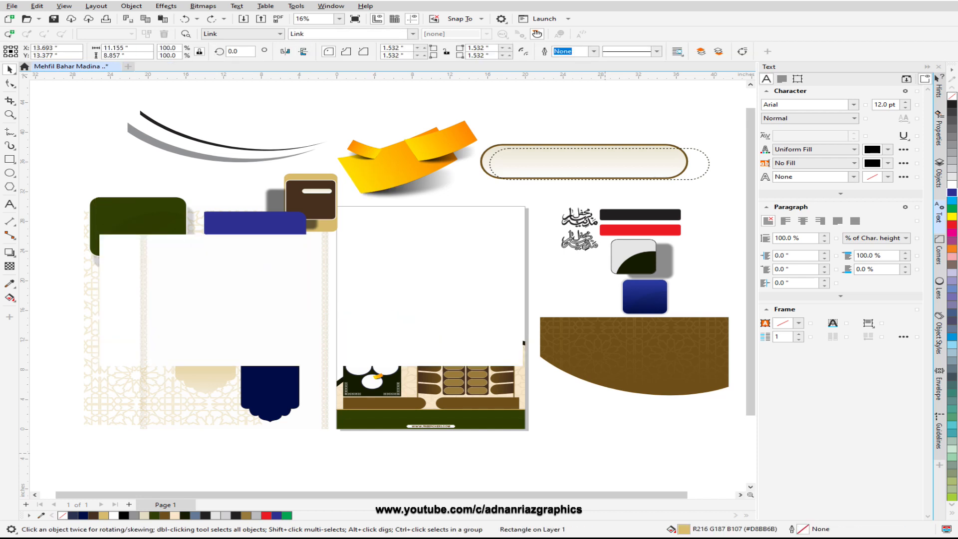
pyautogui.hotkey('ctrl', 'z')
pyautogui.hotkey('ctrl', 'z')
pyautogui.hotkey('ctrl', 'z')
pyautogui.hotkey('ctrl', 'z')
pyautogui.hotkey('ctrl', 'z')
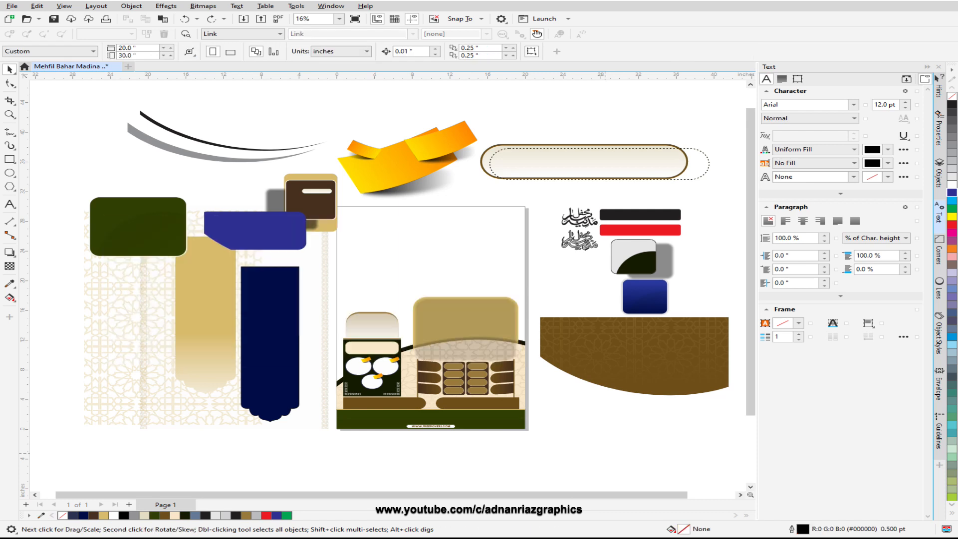
# Step: Undo the green board's move, back onto the gold panel on the page
pyautogui.hotkey('ctrl', 'z')
pyautogui.hotkey('ctrl', 'z')
pyautogui.hotkey('ctrl', 'z')
pyautogui.hotkey('ctrl', 'z')
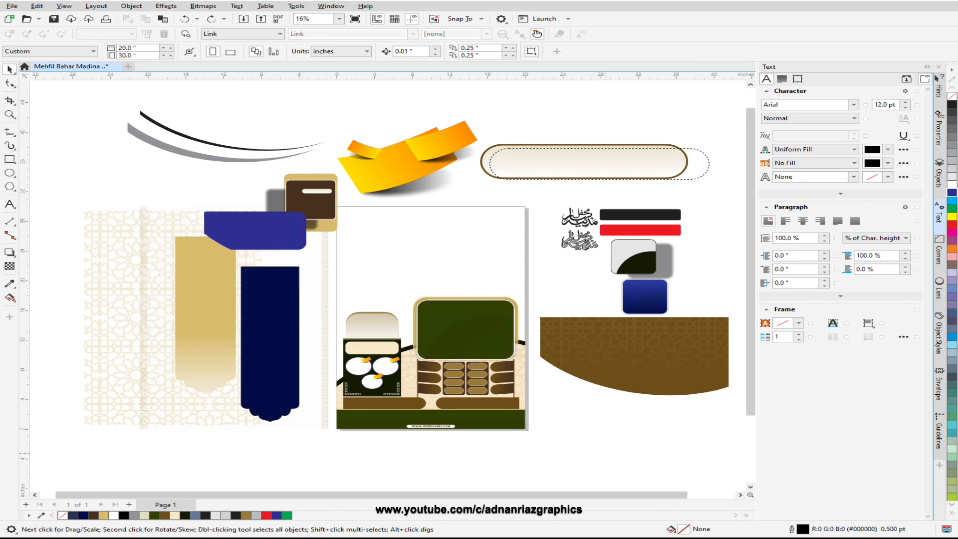
# Step: Undo the edits to the two swoosh curves and the green board's orange ribbon, back to their original colours and places
pyautogui.hotkey('ctrl', 'z')
pyautogui.hotkey('ctrl', 'z')
pyautogui.hotkey('ctrl', 'z')
pyautogui.hotkey('ctrl', 'z')
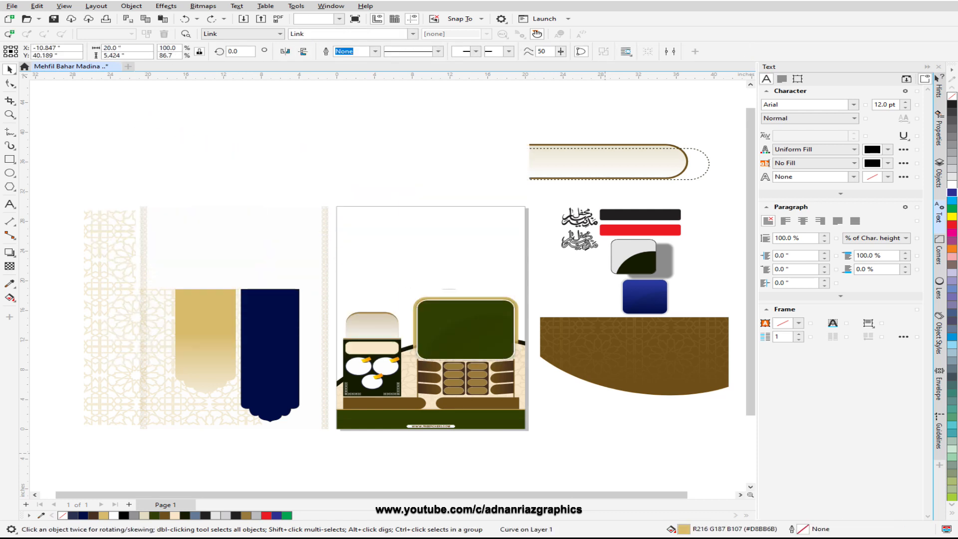
pyautogui.hotkey('ctrl', 'z')
pyautogui.hotkey('ctrl', 'z')
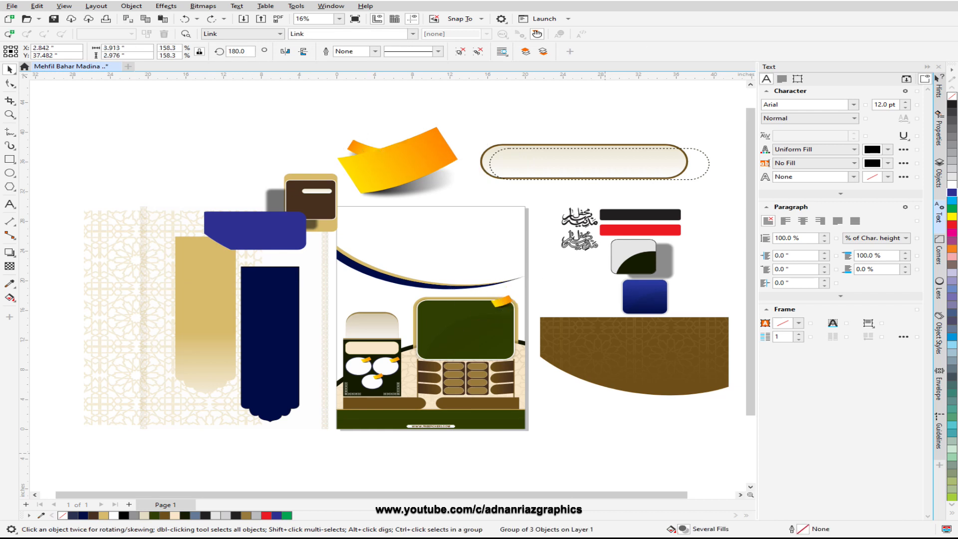
# Step: Undo the edits to the long title pill, its dashed outline and its orange ribbon, back above the green board
pyautogui.hotkey('ctrl', 'z')
pyautogui.hotkey('ctrl', 'z')
pyautogui.hotkey('ctrl', 'z')
pyautogui.hotkey('ctrl', 'z')
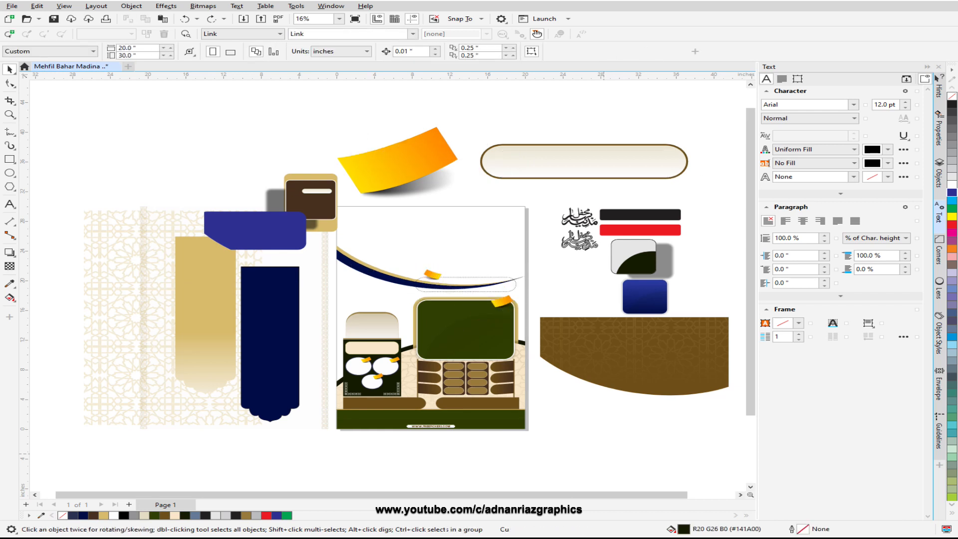
pyautogui.hotkey('ctrl', 'z')
pyautogui.hotkey('ctrl', 'z')
pyautogui.hotkey('ctrl', 'z')
pyautogui.hotkey('ctrl', 'z')
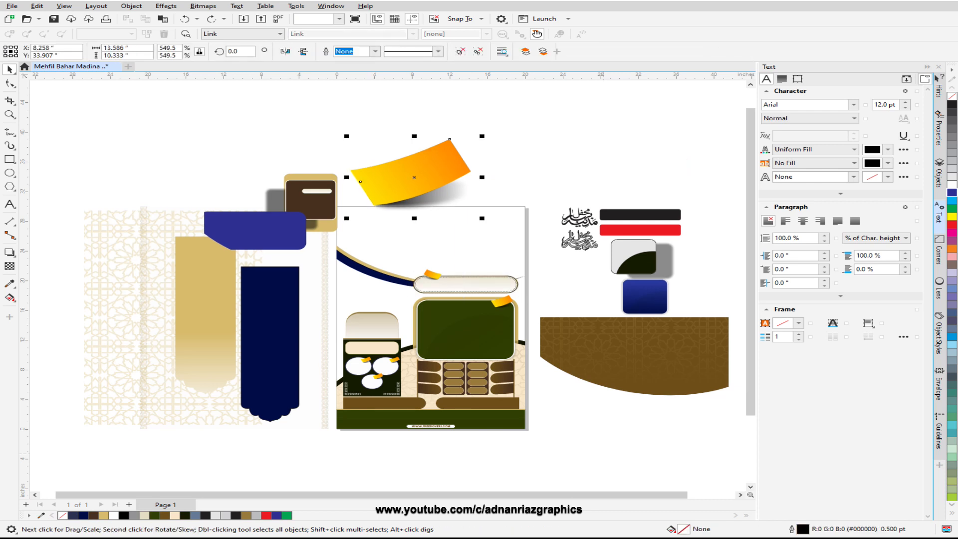
# Step: Undo the enlargement and move of the remaining orange ribbon and the move of the brown frame's grey shadow
pyautogui.hotkey('ctrl', 'z')
pyautogui.hotkey('ctrl', 'z')
pyautogui.hotkey('ctrl', 'z')
pyautogui.hotkey('ctrl', 'z')
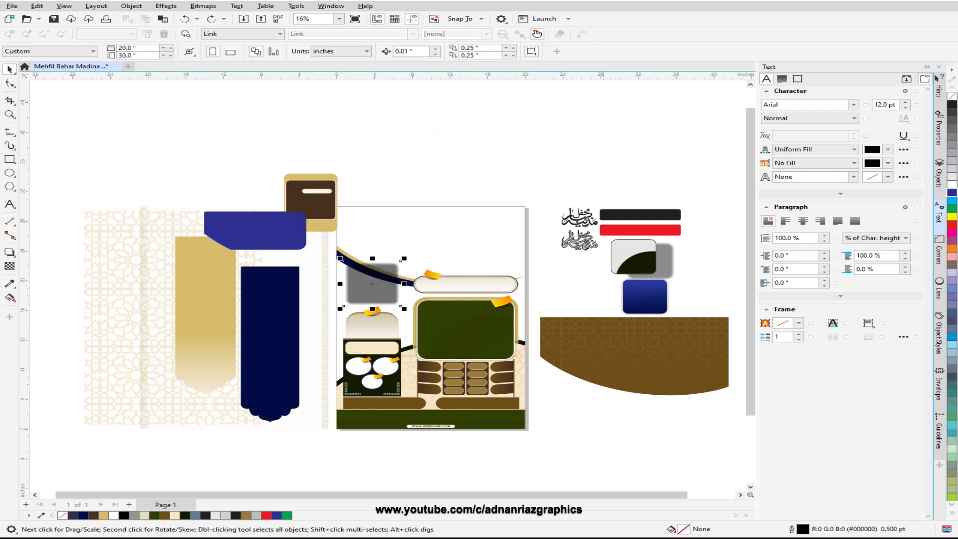
# Step: Undo the moves of the brown photo frame, its gold border and its small cap, and fit all objects in view
pyautogui.hotkey('ctrl', 'z')
pyautogui.hotkey('ctrl', 'z')
pyautogui.hotkey('ctrl', 'z')
pyautogui.hotkey('ctrl', 'z')
pyautogui.press('F4')
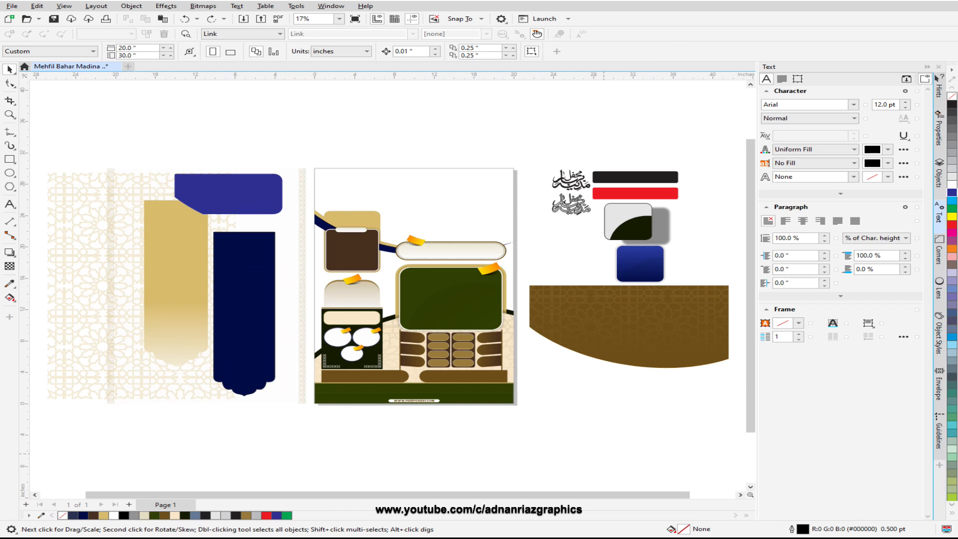
# Step: Undo the moves of the patterned background, the gold and navy banners and the brown patterned header
pyautogui.hotkey('ctrl', 'z')
pyautogui.hotkey('ctrl', 'z')
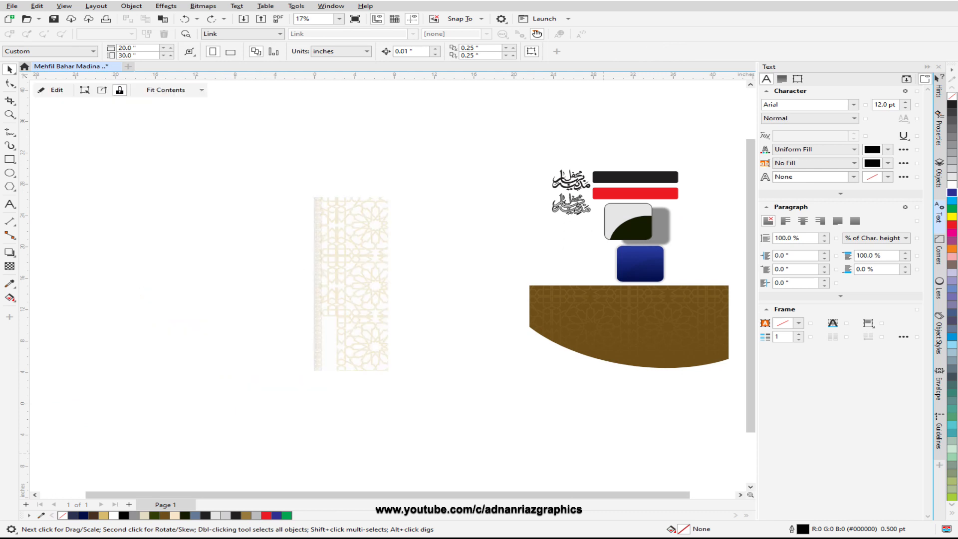
pyautogui.hotkey('ctrl', 'shift', 'z')
pyautogui.hotkey('ctrl', 'shift', 'z')
pyautogui.hotkey('ctrl', 'shift', 'z')
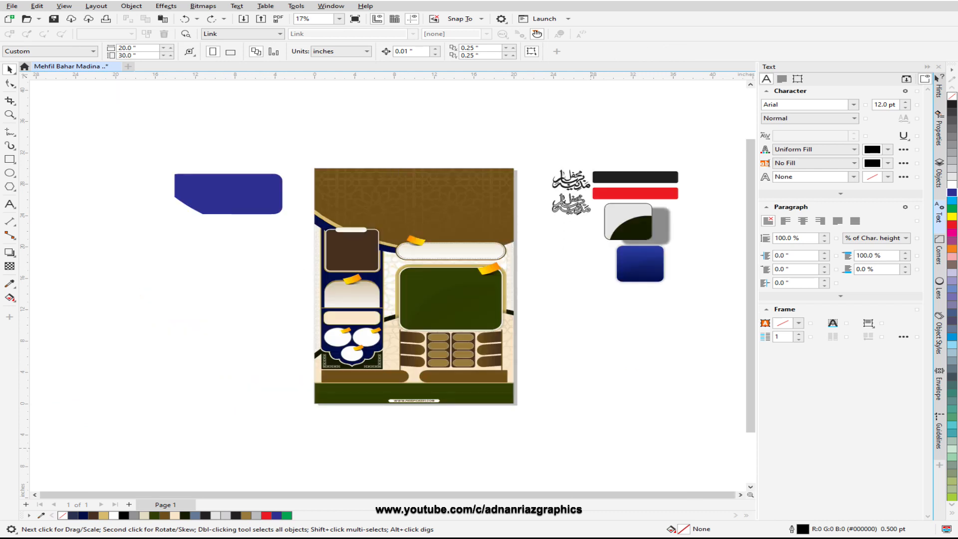
# Step: Undo the blue recolouring and move of the rounded panel at the page's upper edge, back to its cream fill
pyautogui.hotkey('ctrl', 'shift', 'z')
pyautogui.hotkey('ctrl', 'shift', 'z')
pyautogui.hotkey('ctrl', 'shift', 'z')
pyautogui.hotkey('ctrl', 'shift', 'z')
pyautogui.hotkey('ctrl', 'shift', 'z')
pyautogui.hotkey('ctrl', 'shift', 'z')
pyautogui.hotkey('ctrl', 'shift', 'z')
pyautogui.hotkey('ctrl', 'shift', 'z')
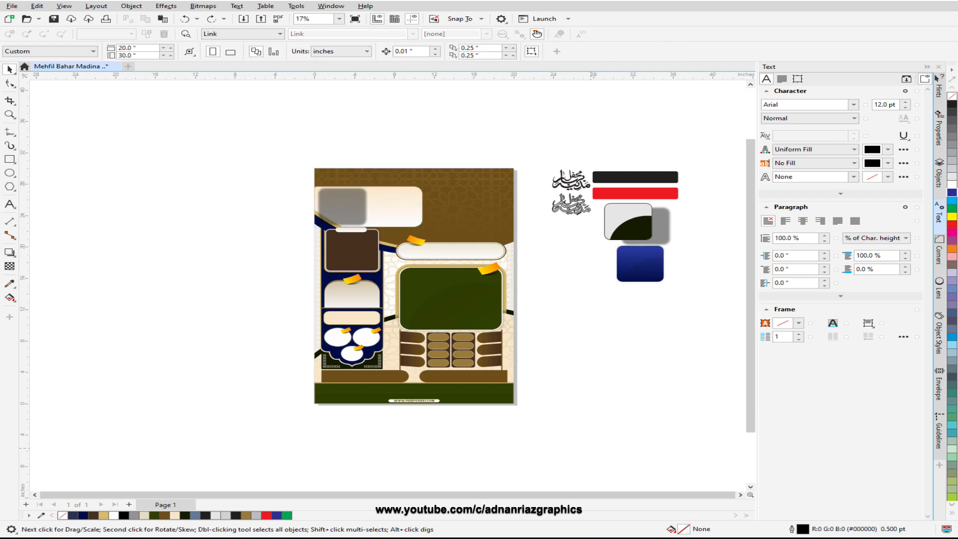
# Step: Undo the move of the first blue photo box, back onto the cream panel
pyautogui.hotkey('ctrl', 'shift', 'z')
pyautogui.hotkey('ctrl', 'shift', 'z')
pyautogui.hotkey('ctrl', 'shift', 'z')
pyautogui.hotkey('ctrl', 'shift', 'z')
pyautogui.hotkey('ctrl', 'shift', 'z')
pyautogui.hotkey('ctrl', 'shift', 'z')
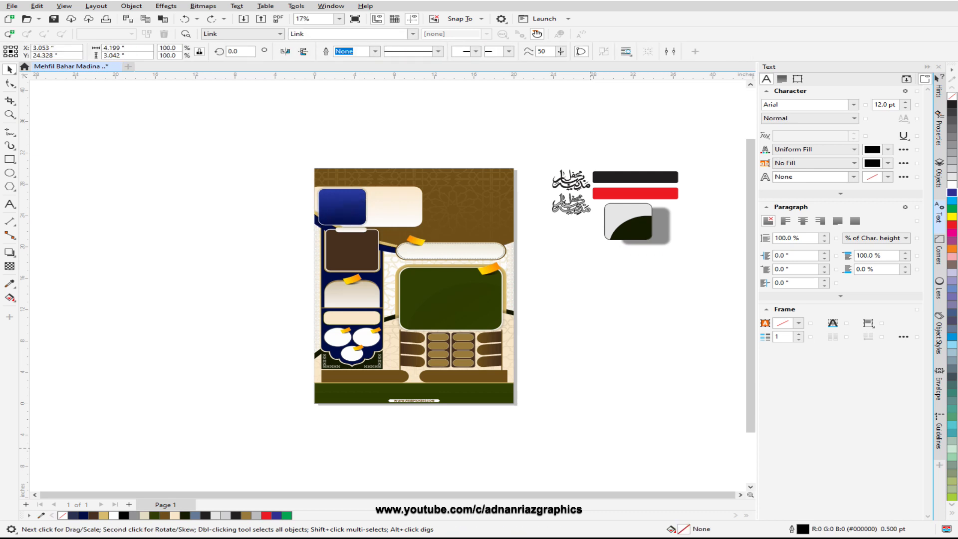
# Step: Undo the red recolouring of the heading bar and the moves of the second photo box's shadow, and fit all objects in view
pyautogui.hotkey('ctrl', 'shift', 'z')
pyautogui.hotkey('ctrl', 'shift', 'z')
pyautogui.hotkey('ctrl', 'shift', 'z')
pyautogui.hotkey('ctrl', 'shift', 'z')
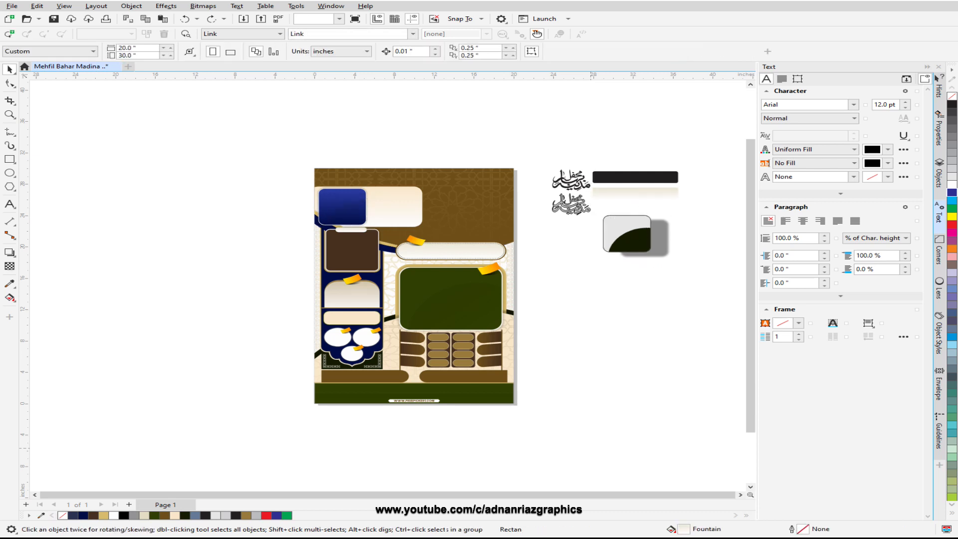
pyautogui.hotkey('ctrl', 'shift', 'z')
pyautogui.hotkey('ctrl', 'shift', 'z')
pyautogui.hotkey('ctrl', 'shift', 'z')
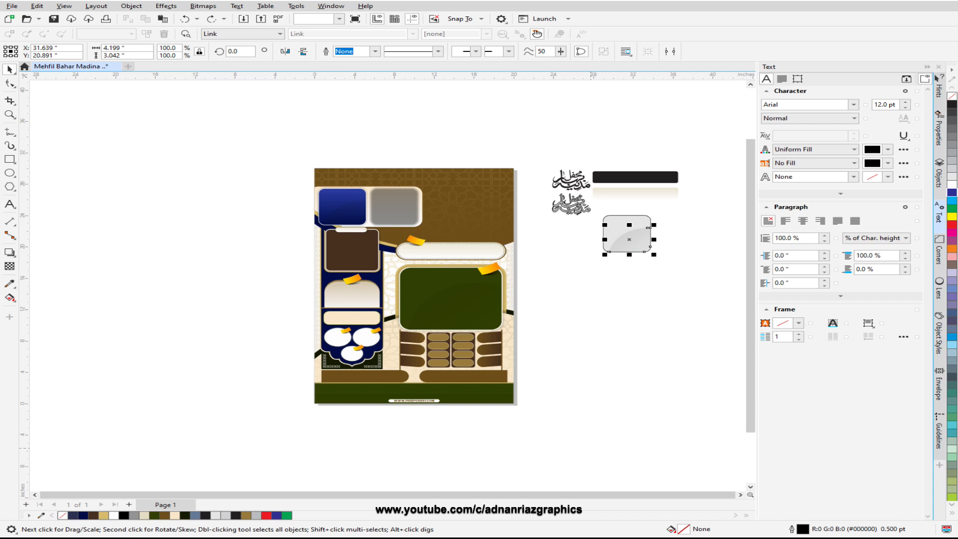
pyautogui.press('F4')
# Step: Undo the grey and dark green recolouring of the second photo box, back to its blue fill
pyautogui.hotkey('ctrl', 'shift', 'z')
pyautogui.hotkey('ctrl', 'shift', 'z')
pyautogui.hotkey('ctrl', 'shift', 'z')
pyautogui.hotkey('ctrl', 'shift', 'z')
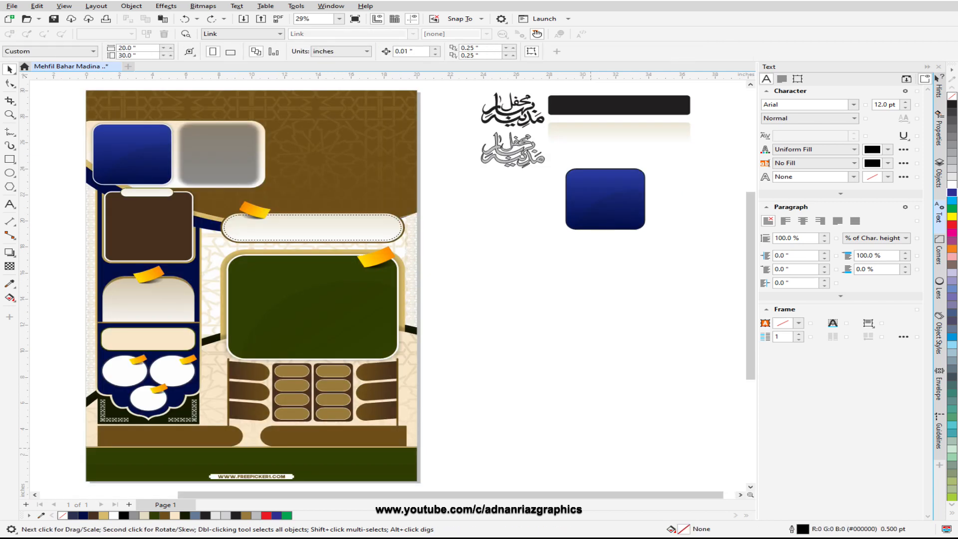
# Step: Undo the move of the second blue photo box, back beside the first one on the cream panel
pyautogui.hotkey('ctrl', 'shift', 'z')
pyautogui.hotkey('ctrl', 'shift', 'z')
pyautogui.hotkey('ctrl', 'shift', 'z')
pyautogui.hotkey('ctrl', 'shift', 'z')
pyautogui.hotkey('ctrl', 'shift', 'z')
pyautogui.hotkey('ctrl', 'shift', 'z')
pyautogui.hotkey('ctrl', 'shift', 'z')
pyautogui.hotkey('ctrl', 'shift', 'z')
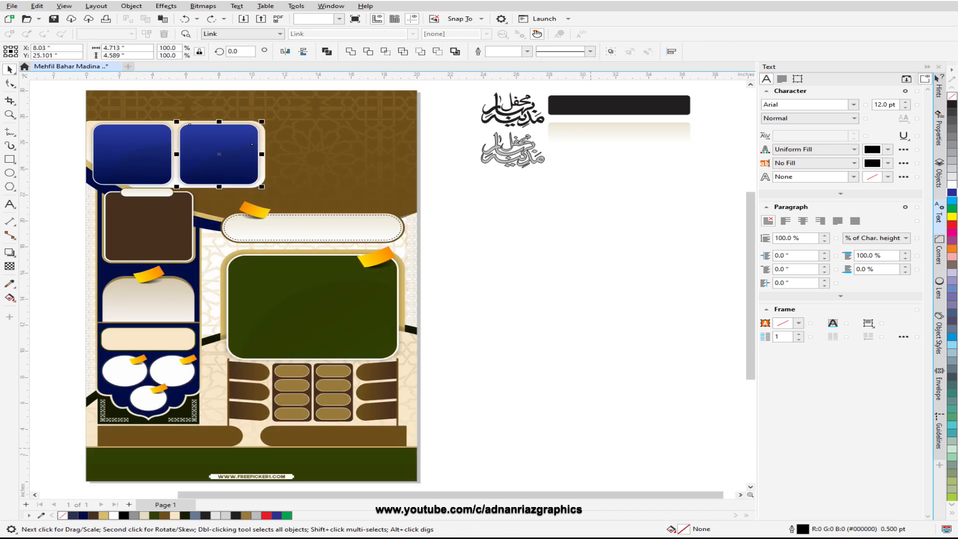
# Step: Undo the move of the first cream heading bar, back above the blue photo boxes
pyautogui.hotkey('ctrl', 'shift', 'z')
pyautogui.hotkey('ctrl', 'shift', 'z')
pyautogui.hotkey('ctrl', 'shift', 'z')
pyautogui.hotkey('ctrl', 'shift', 'z')
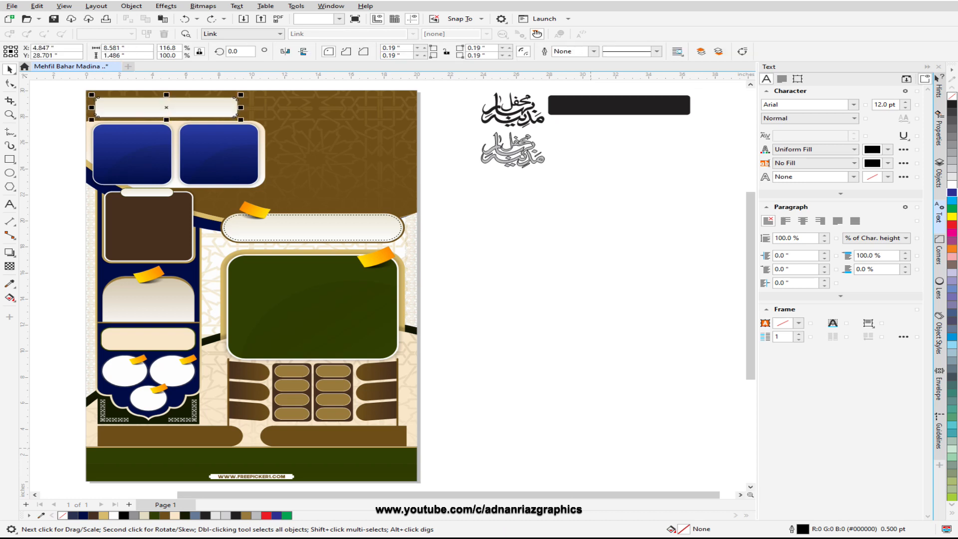
# Step: Undo the edits to the black heading bar and the moves and shrinking of the two calligraphy titles
pyautogui.hotkey('ctrl', 'shift', 'z')
pyautogui.hotkey('ctrl', 'shift', 'z')
pyautogui.hotkey('ctrl', 'shift', 'z')
pyautogui.hotkey('ctrl', 'shift', 'z')
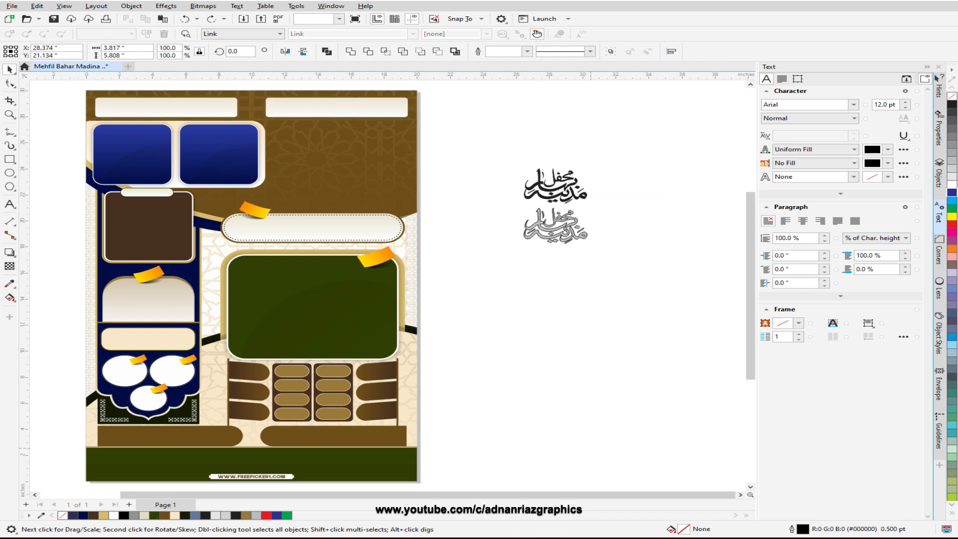
pyautogui.hotkey('ctrl', 'shift', 'z')
pyautogui.hotkey('ctrl', 'shift', 'z')
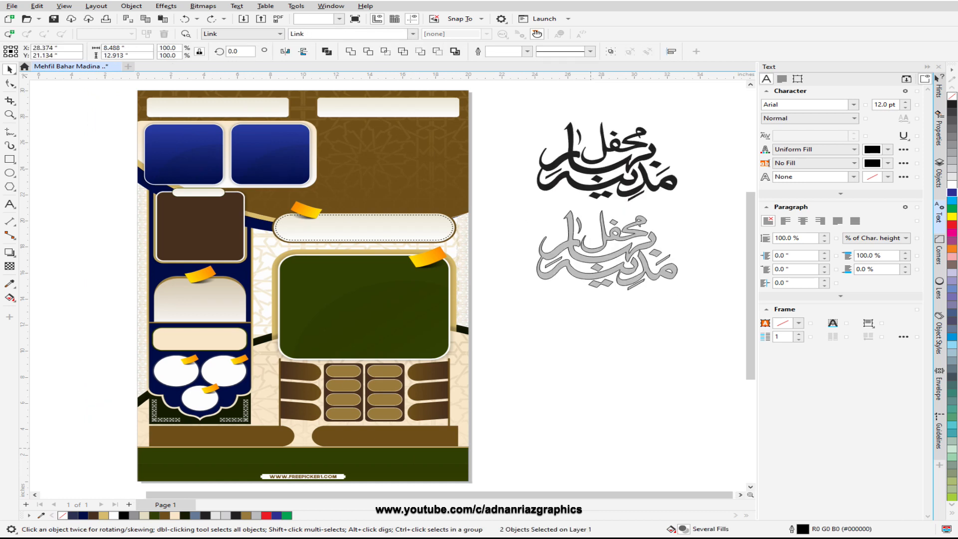
# Step: Undo the grey recolouring and move of the lower calligraphy copy, back onto the brown header as a black shadow
pyautogui.hotkey('ctrl', 'shift', 'z')
pyautogui.hotkey('ctrl', 'shift', 'z')
pyautogui.hotkey('ctrl', 'shift', 'z')
pyautogui.hotkey('ctrl', 'shift', 'z')
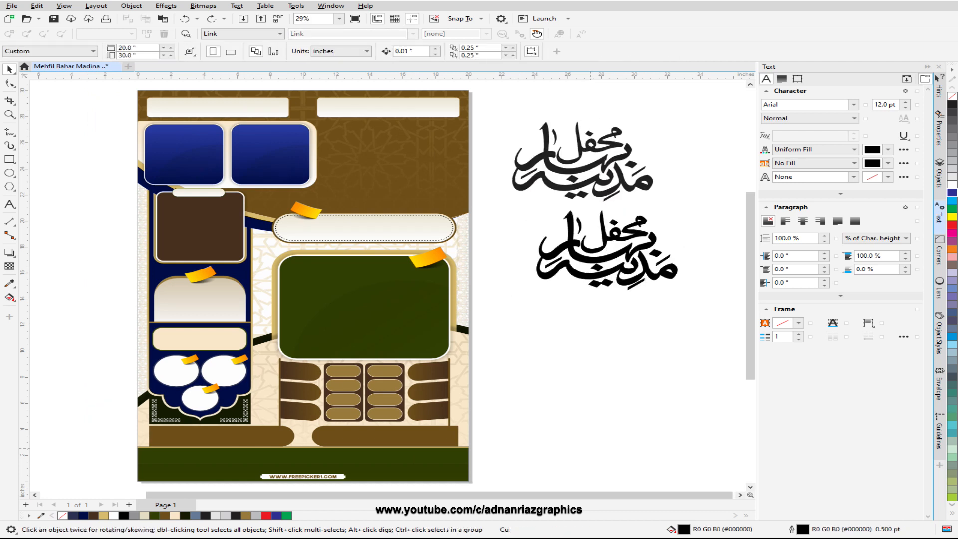
pyautogui.hotkey('ctrl', 'shift', 'z')
pyautogui.hotkey('ctrl', 'shift', 'z')
pyautogui.hotkey('ctrl', 'shift', 'z')
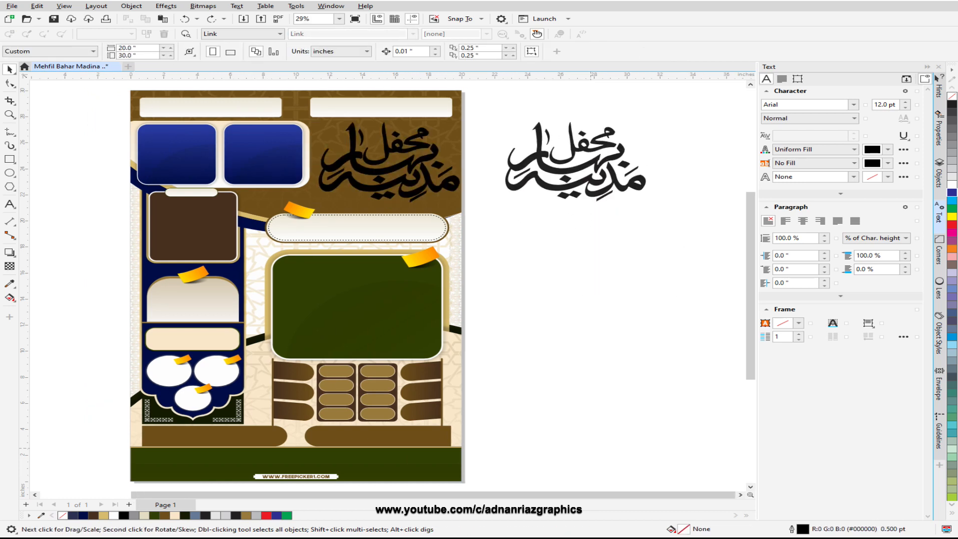
# Step: Undo the black recolouring and move of the remaining calligraphy title, deselect it, and fit the whole poster in view
pyautogui.hotkey('ctrl', 'shift', 'z')
pyautogui.hotkey('ctrl', 'shift', 'z')
pyautogui.hotkey('ctrl', 'shift', 'z')
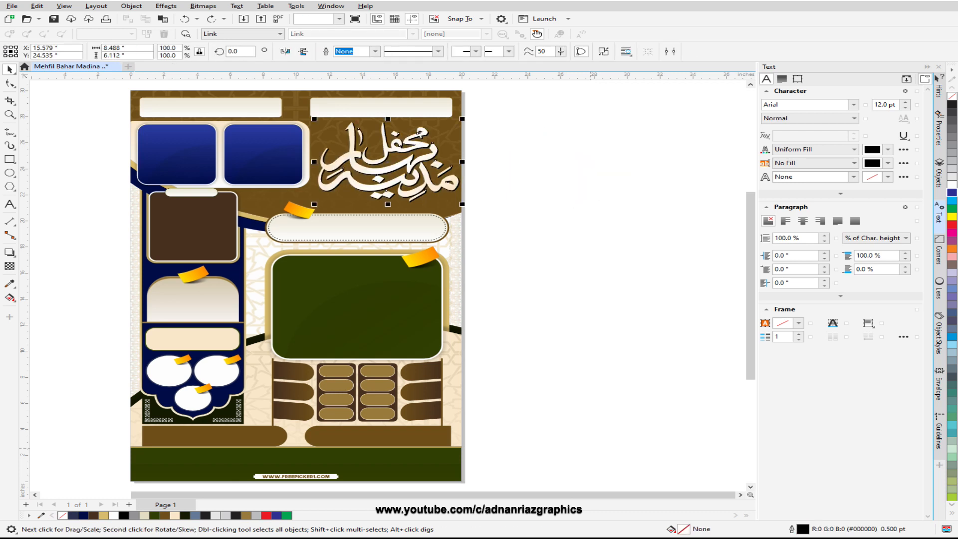
pyautogui.press('Escape')
pyautogui.press('F4')
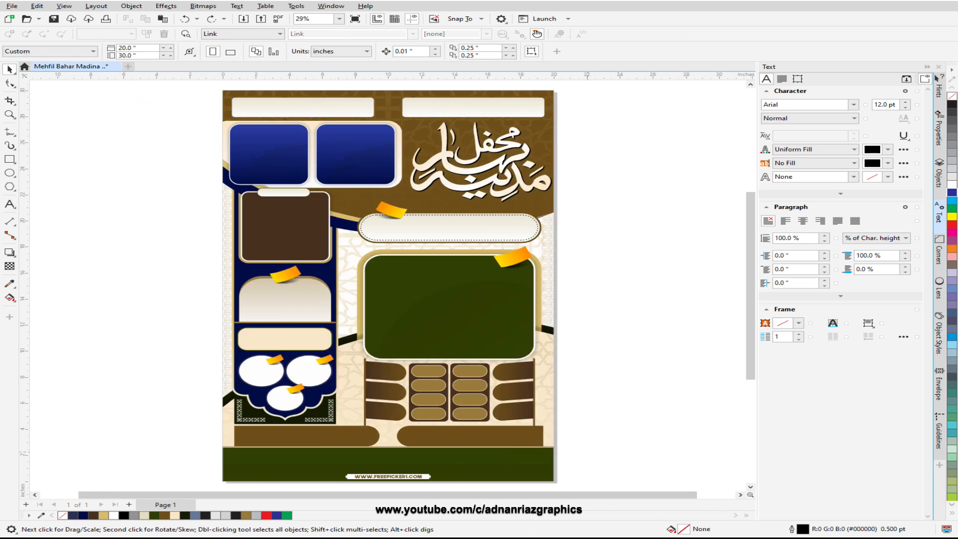